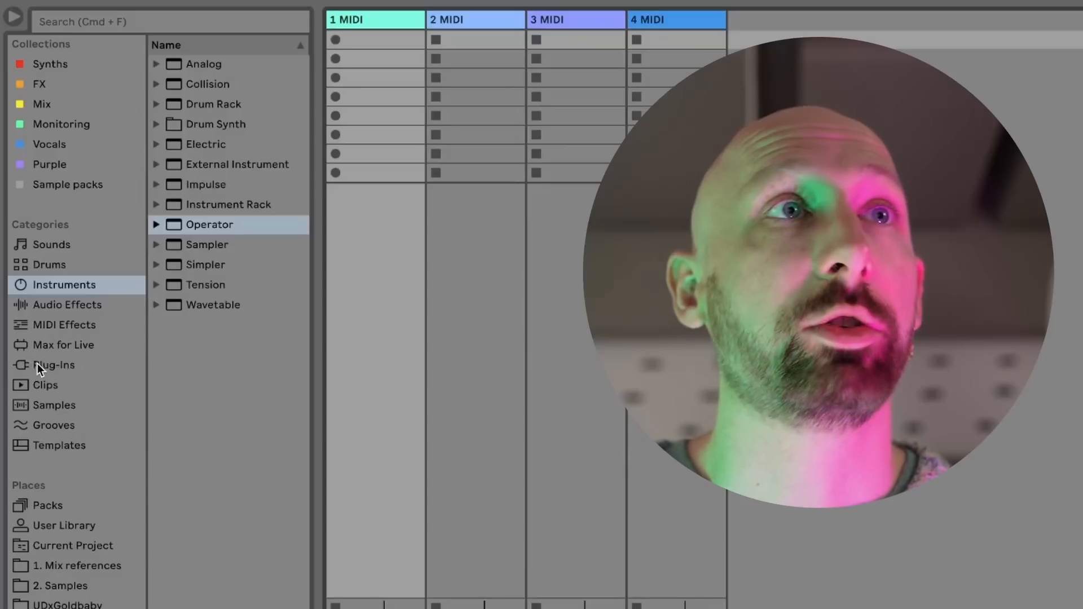
Load the Vital synth from the VST3 plug-ins of Vital Audio onto the first MIDI track
click(18, 190)
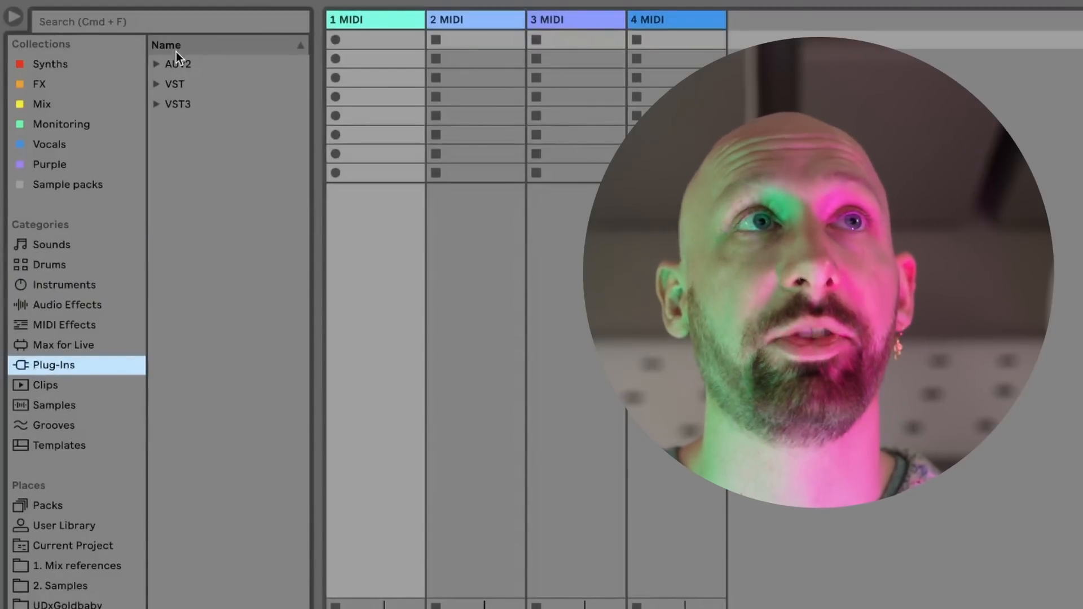
click(156, 105)
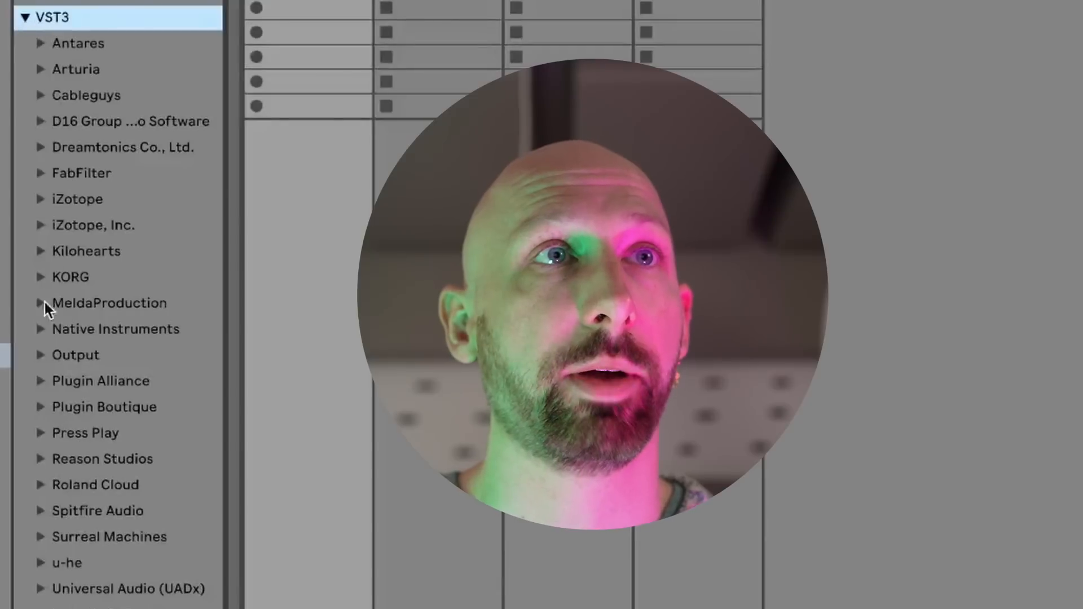
click(79, 607)
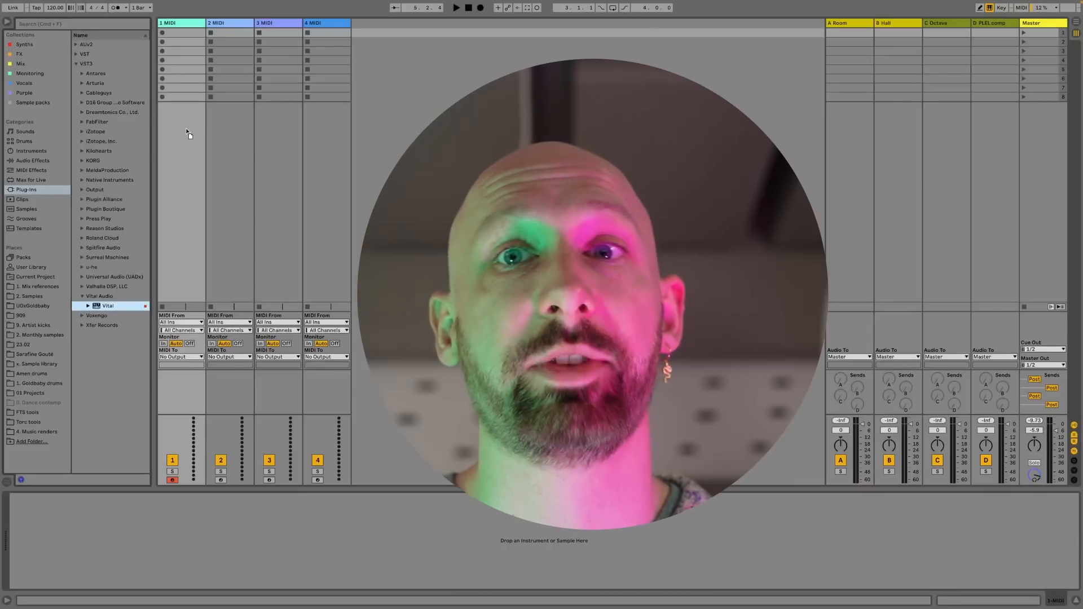
drag(187, 133, 176, 138)
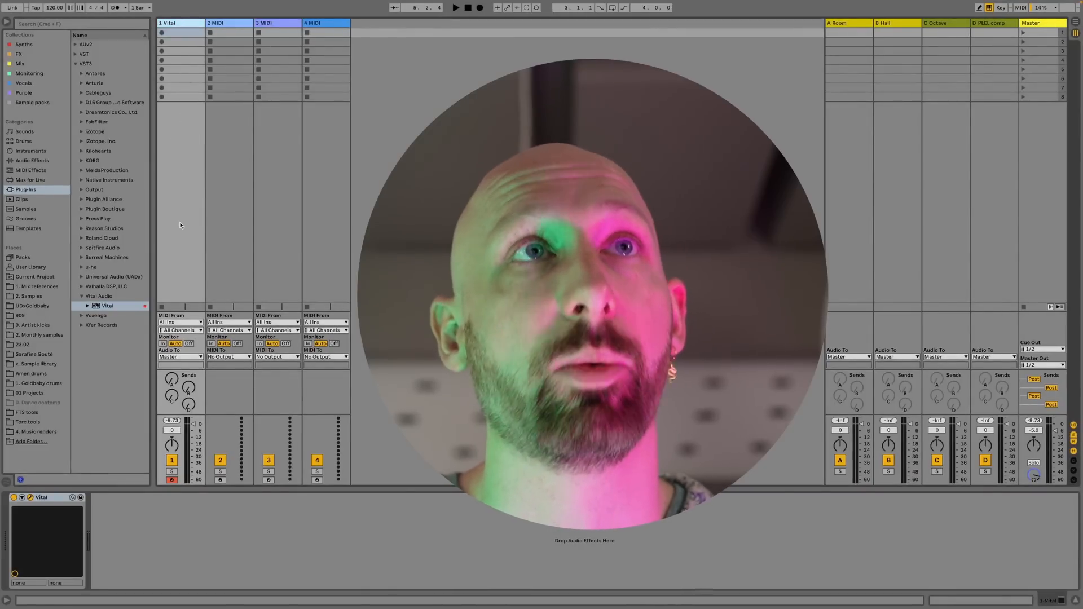
Look through the three empty MIDI tracks, return to the Vital track and open Vital's editor window
click(231, 24)
click(279, 24)
click(321, 24)
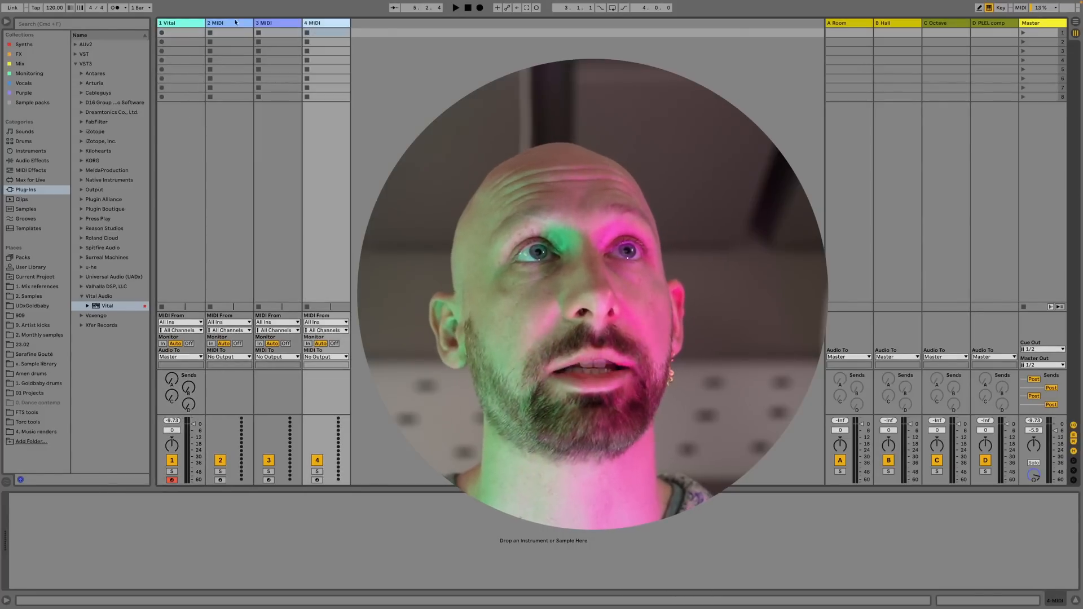
click(182, 24)
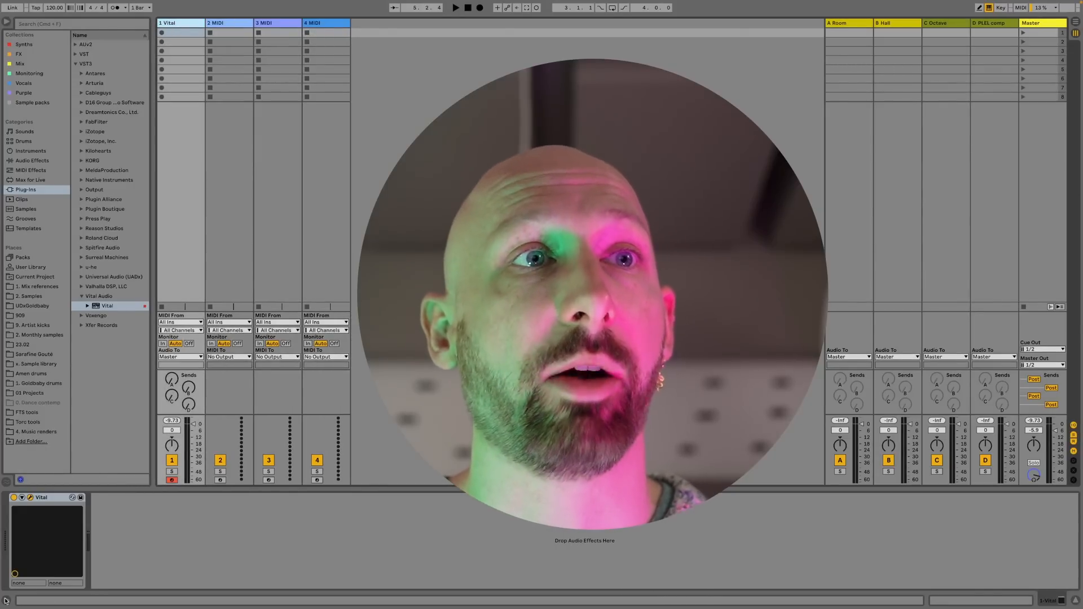
click(30, 498)
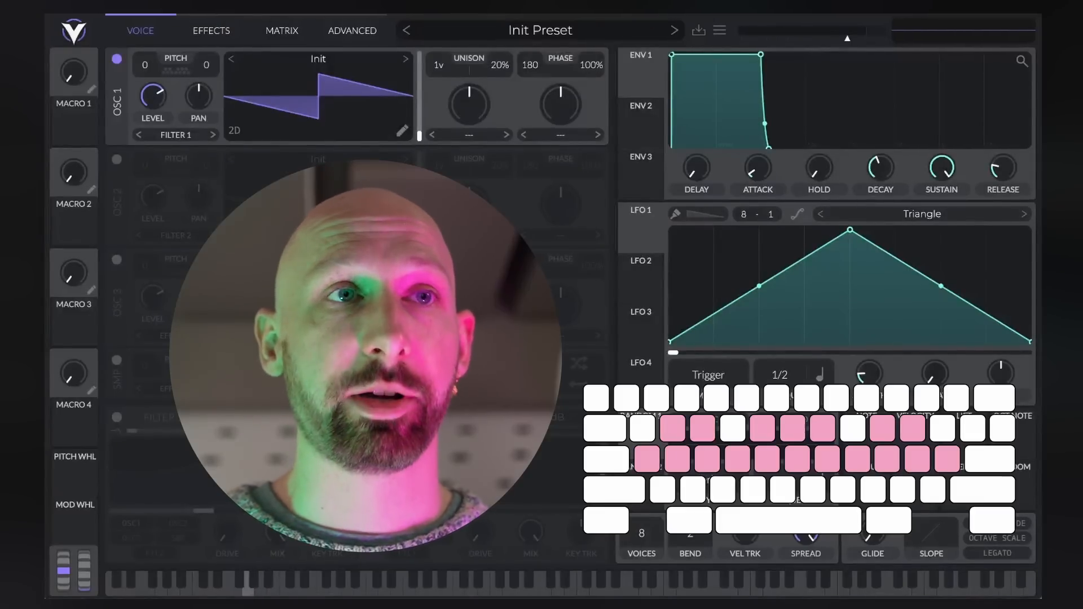
Audition the Init Preset by playing an ascending run of notes on the computer keyboard
key(a)
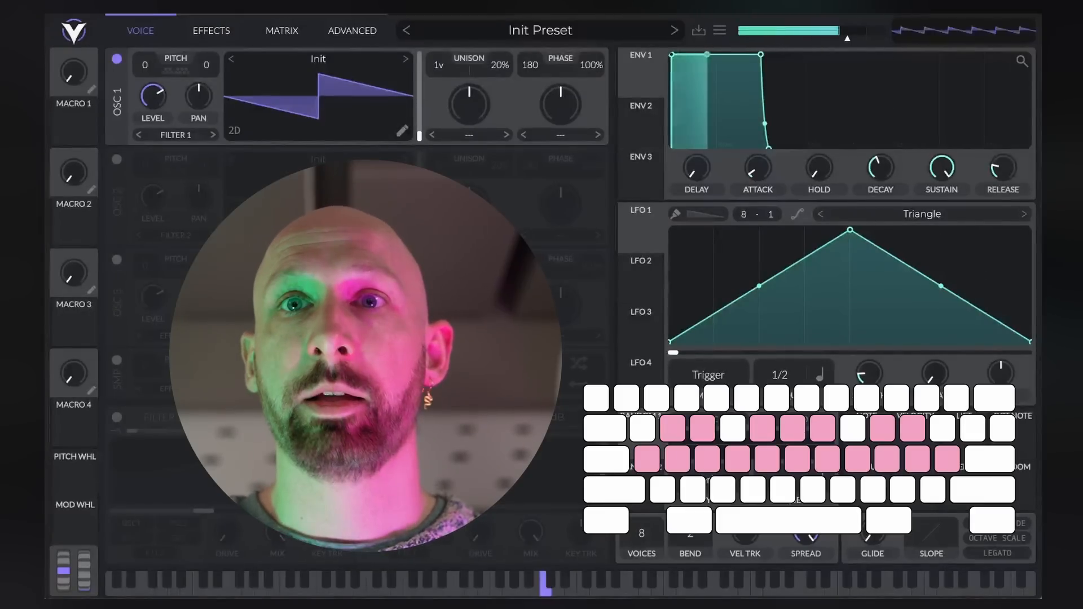
key(d)
key(f)
key(g)
key(h)
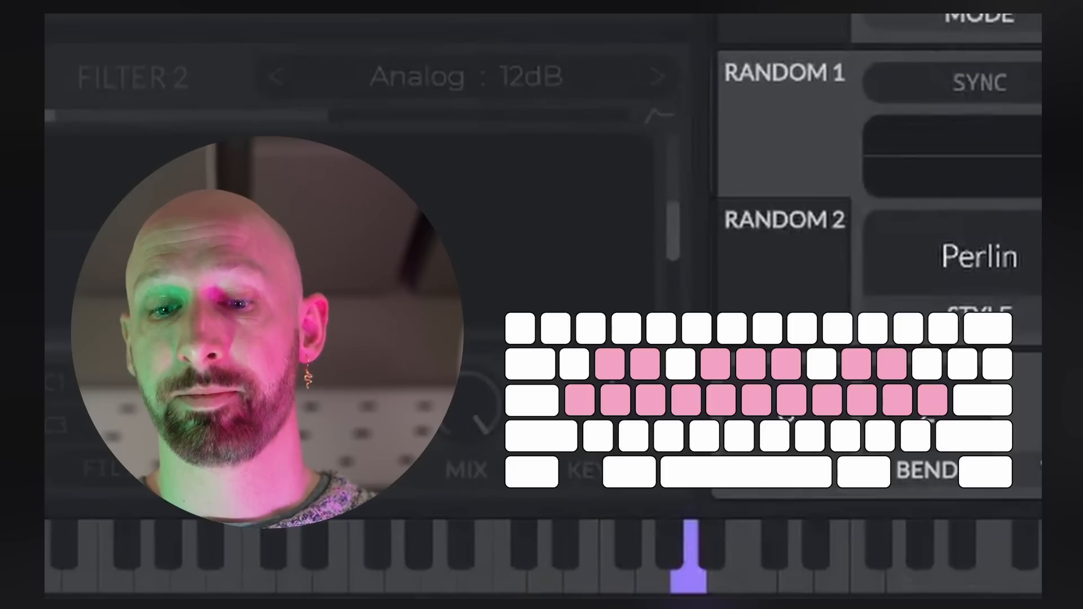
key(j)
key(k)
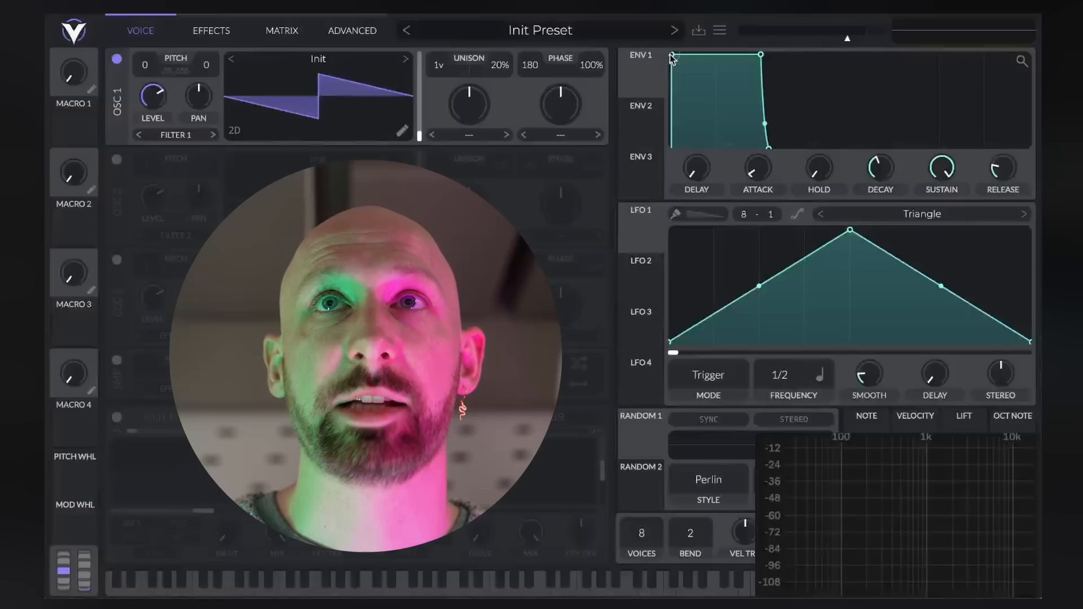
Try envelope 1 with a lower sustain and longer release, then with full sustain and a very short release
drag(763, 57, 720, 102)
drag(726, 151, 788, 150)
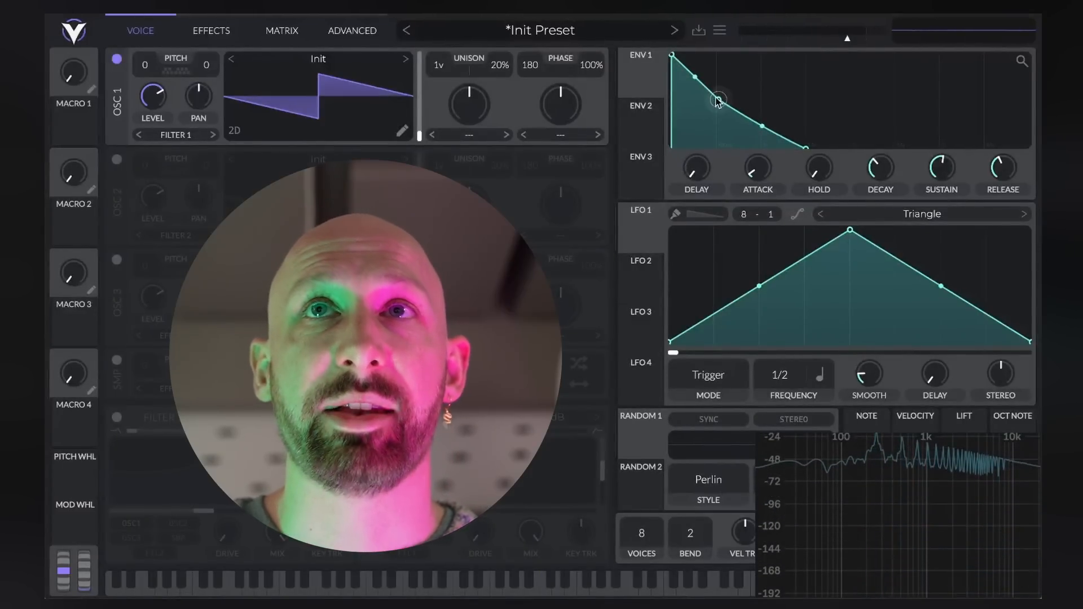
drag(719, 99, 718, 74)
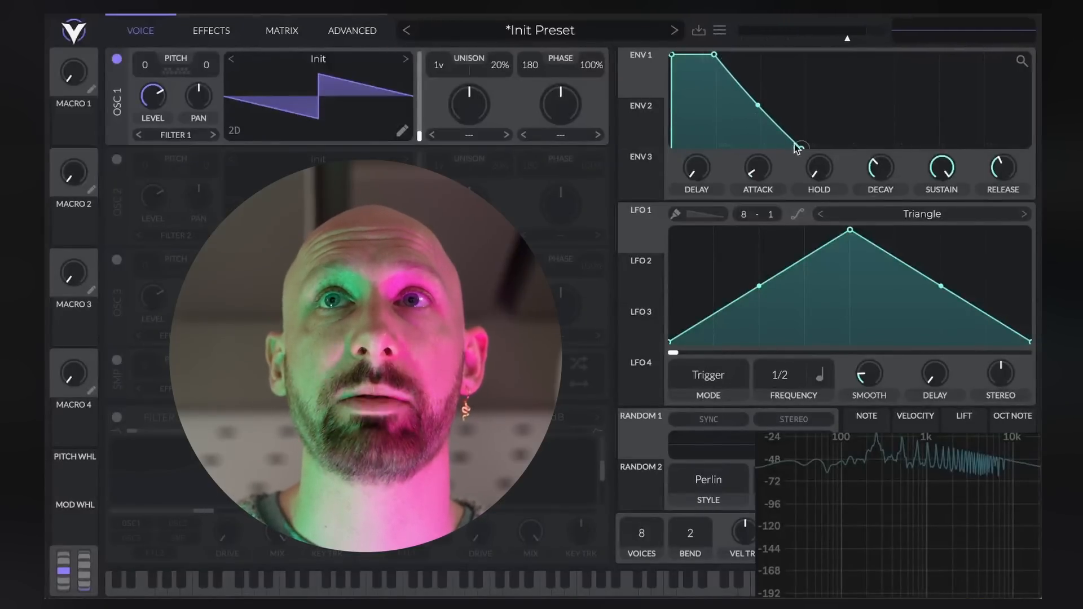
drag(802, 148, 719, 165)
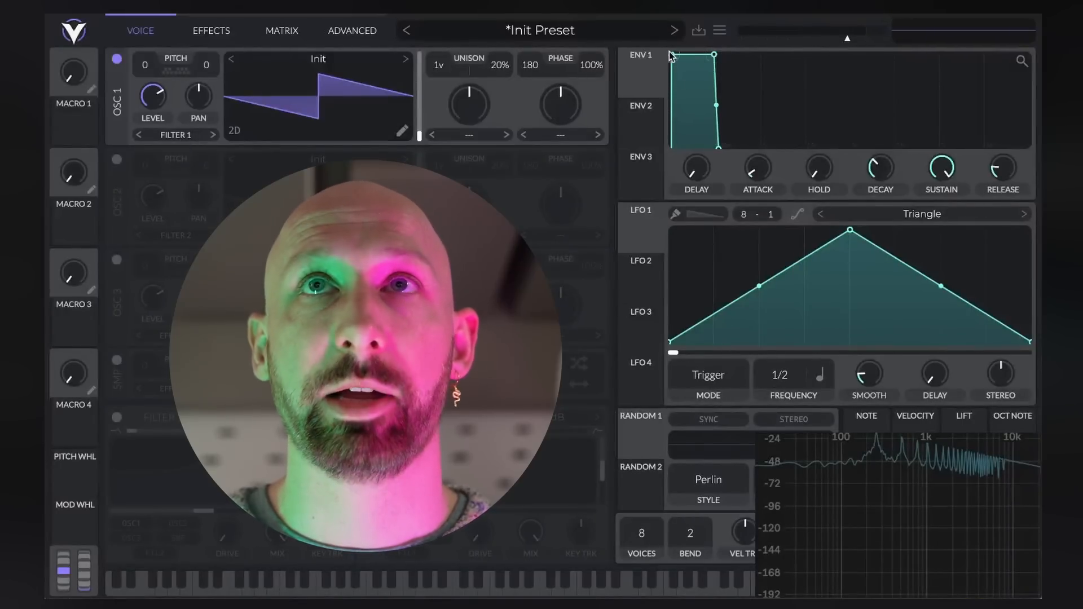
Give envelope 1 a short attack, roughly half sustain, a shorter decay and a more gradual release
drag(670, 55, 710, 99)
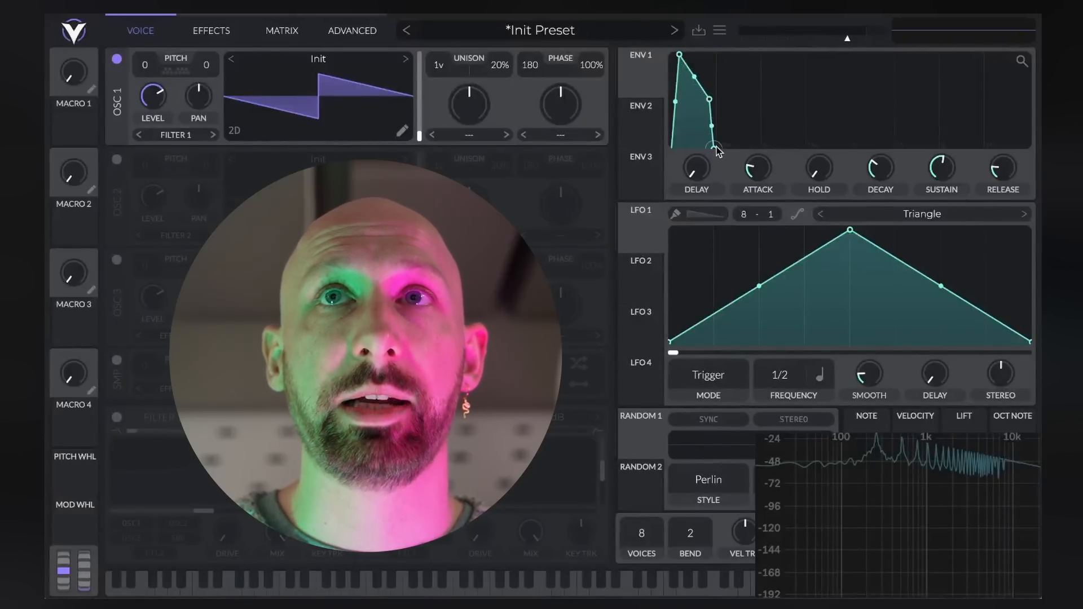
drag(715, 148, 746, 153)
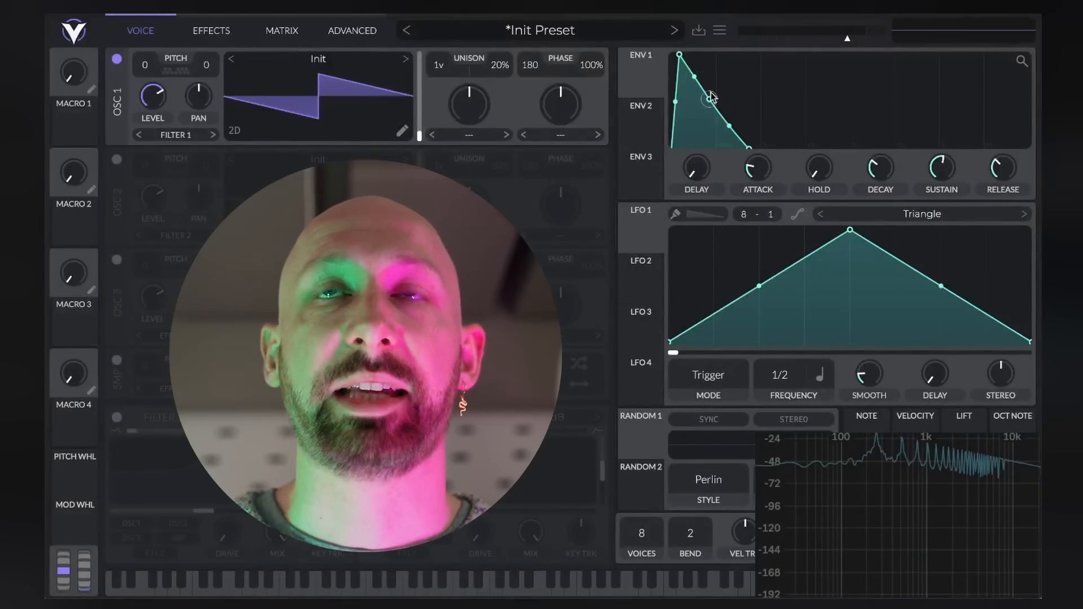
drag(696, 82, 697, 102)
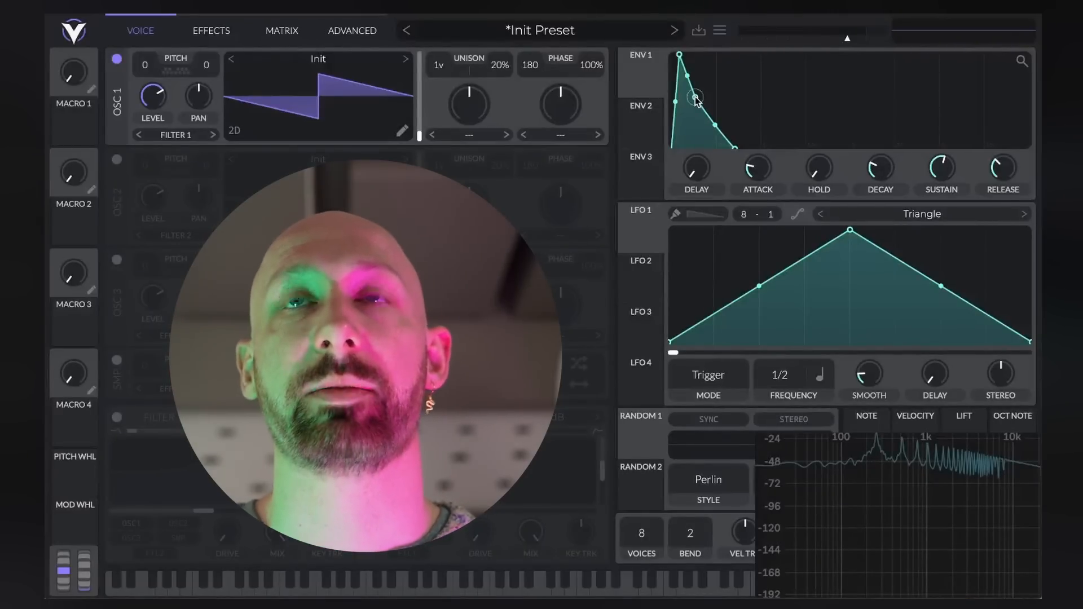
Reshape envelope 1 into a slow swell with a long attack, full sustain and a long release
drag(696, 105, 787, 47)
drag(855, 135, 959, 158)
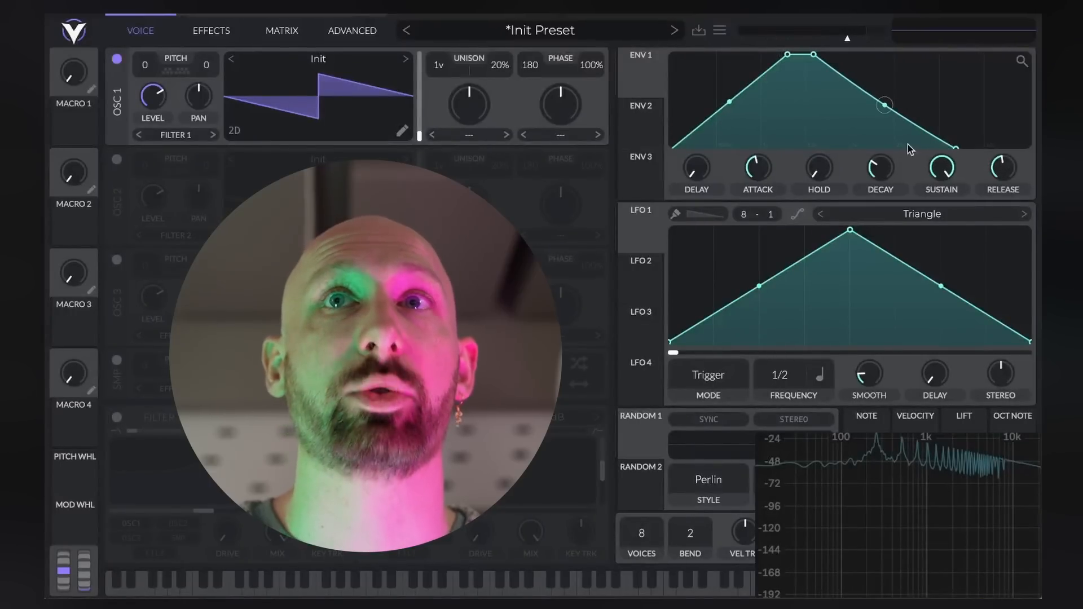
drag(790, 57, 794, 86)
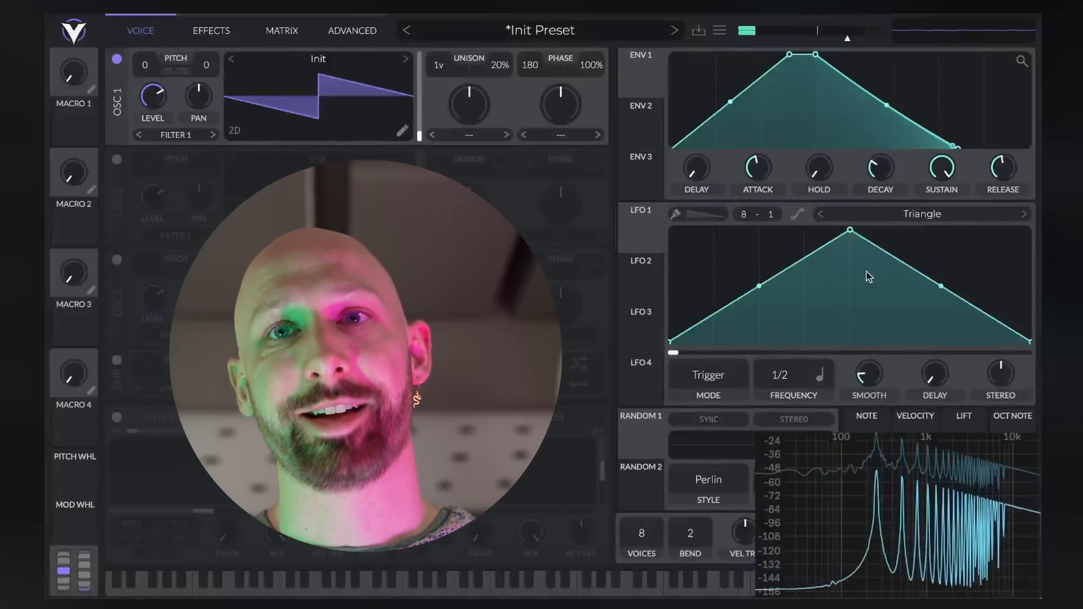
drag(789, 55, 828, 55)
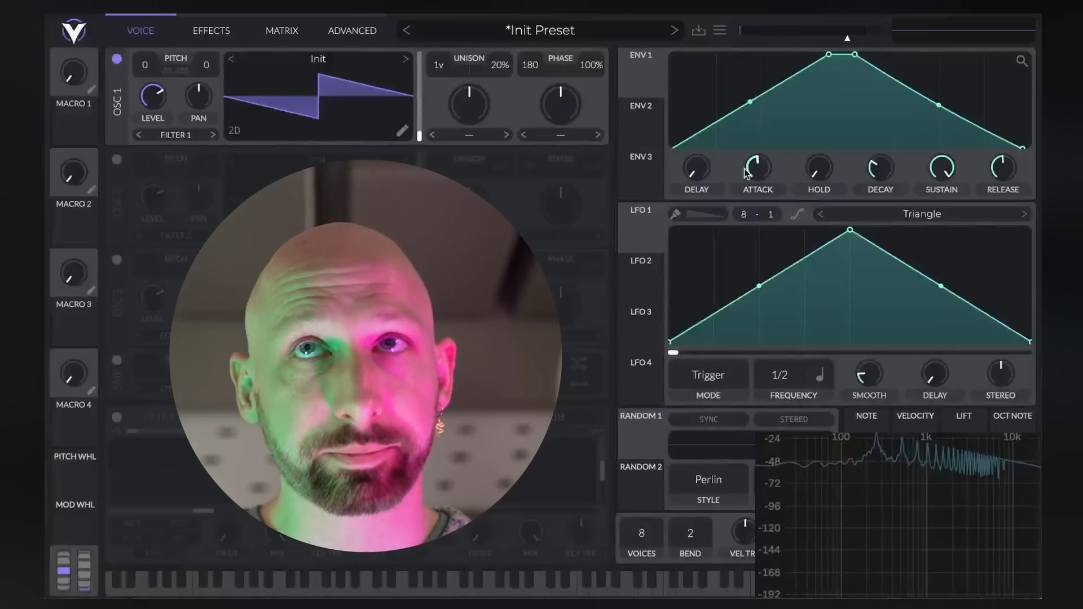
Try envelope 1's attack and release at their maximum, then bring both back to moderate lengths
drag(756, 172, 762, 136)
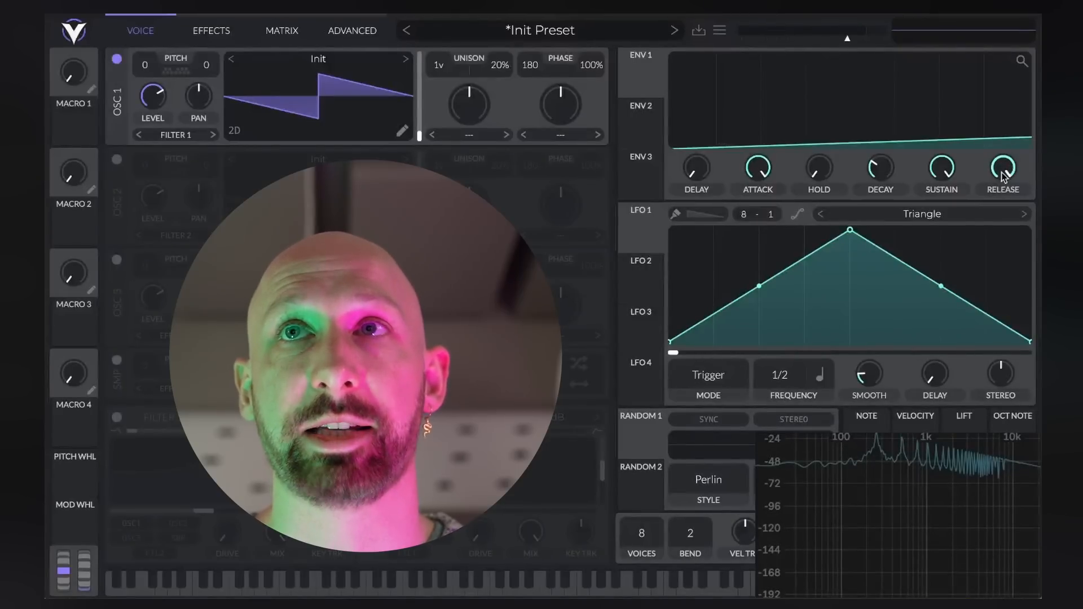
drag(763, 168, 765, 218)
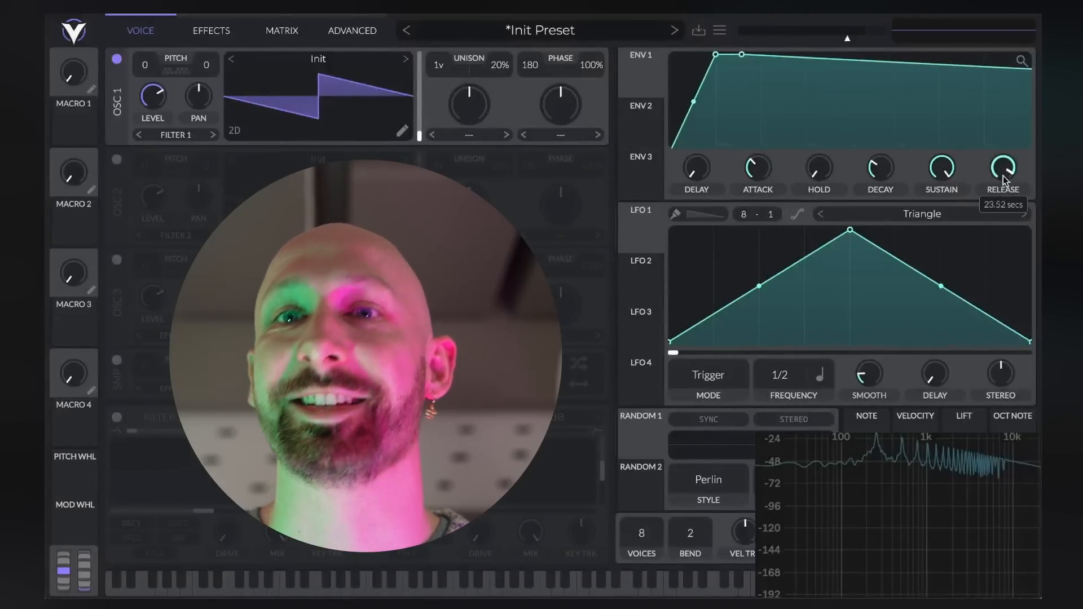
mouse_move(1004, 177)
mouse_down()
mouse_move(1007, 225)
mouse_move(1008, 168)
mouse_up()
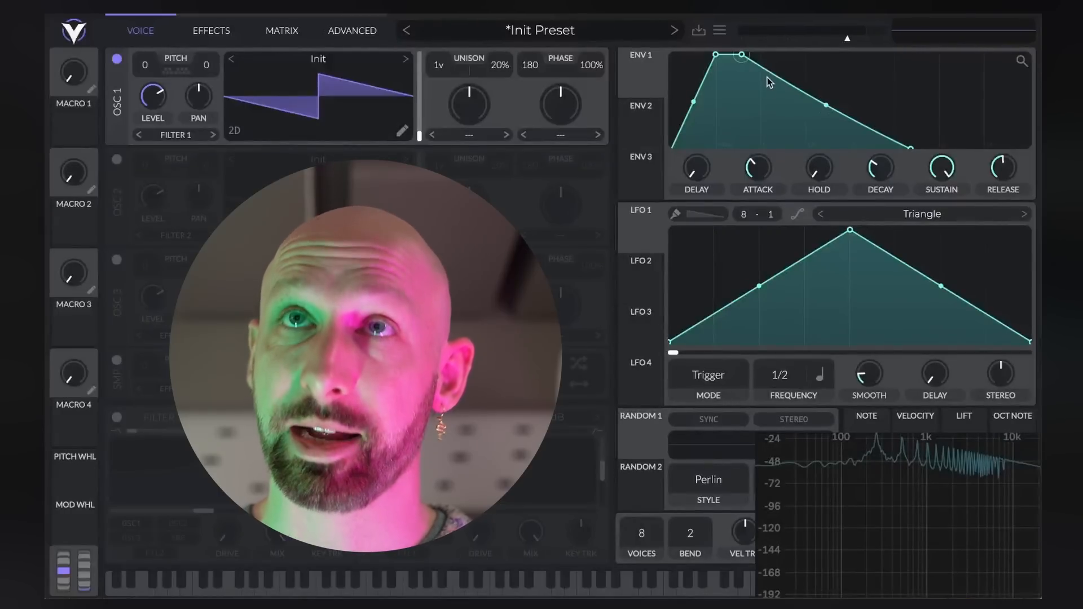
Shape envelope 1 into a pluck with no attack, zero sustain, a short decay and a shorter release
drag(714, 56, 689, 183)
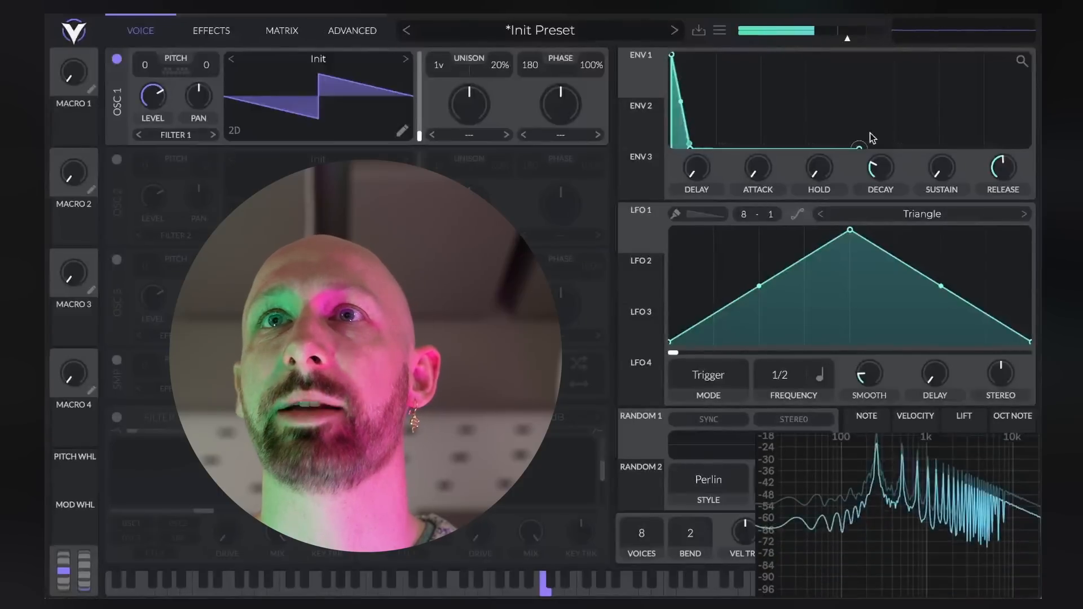
drag(689, 148, 708, 155)
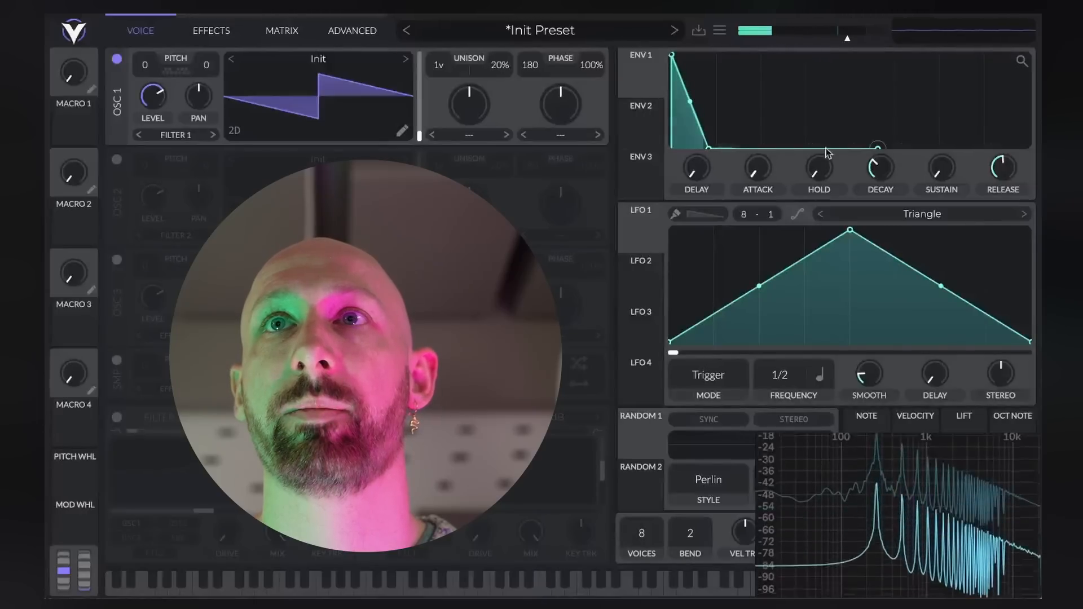
mouse_move(885, 170)
mouse_down()
mouse_move(886, 144)
mouse_move(879, 177)
mouse_up()
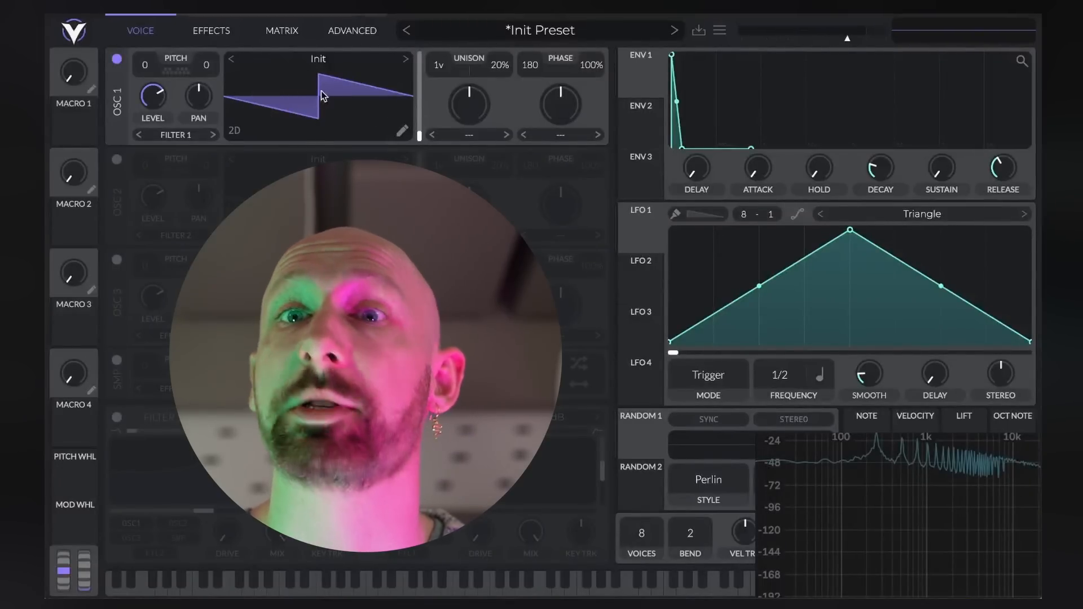
Load the Basic Shapes wavetable in oscillator 1 and give envelope 1 full sustain with a longer decay
click(406, 59)
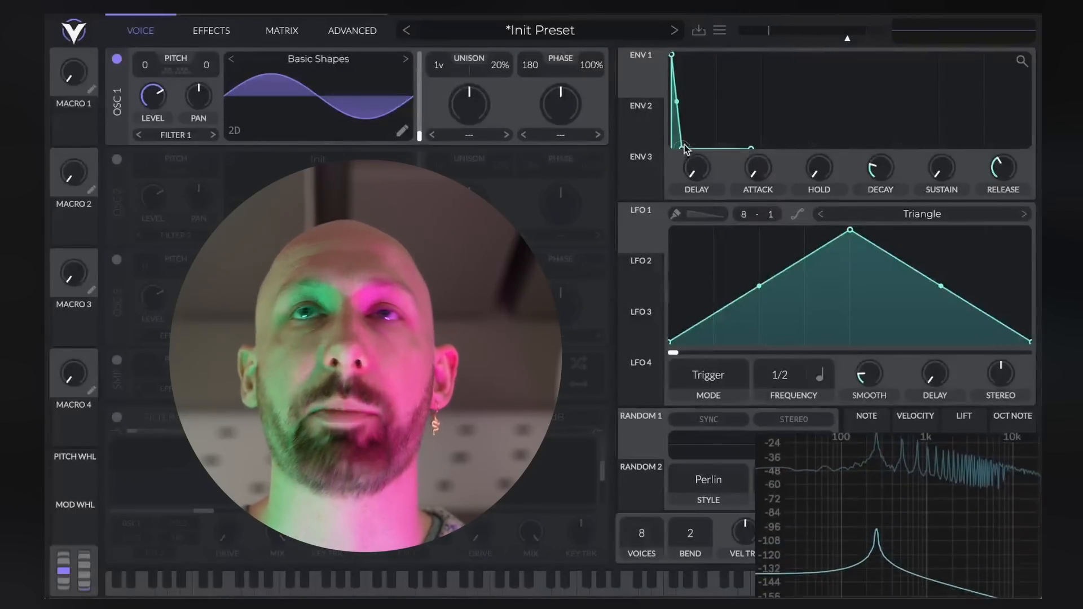
drag(685, 148, 709, 54)
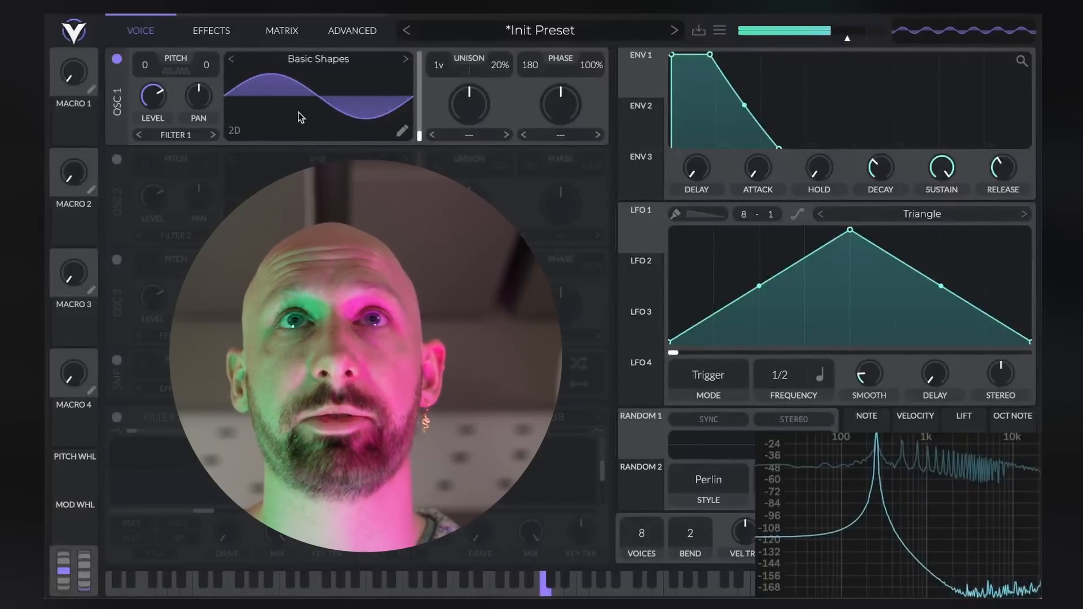
Audition other wavetables in oscillator 1, including Pulse Width, Saws for Days, Vital Sine and Additive Squish 2
click(406, 60)
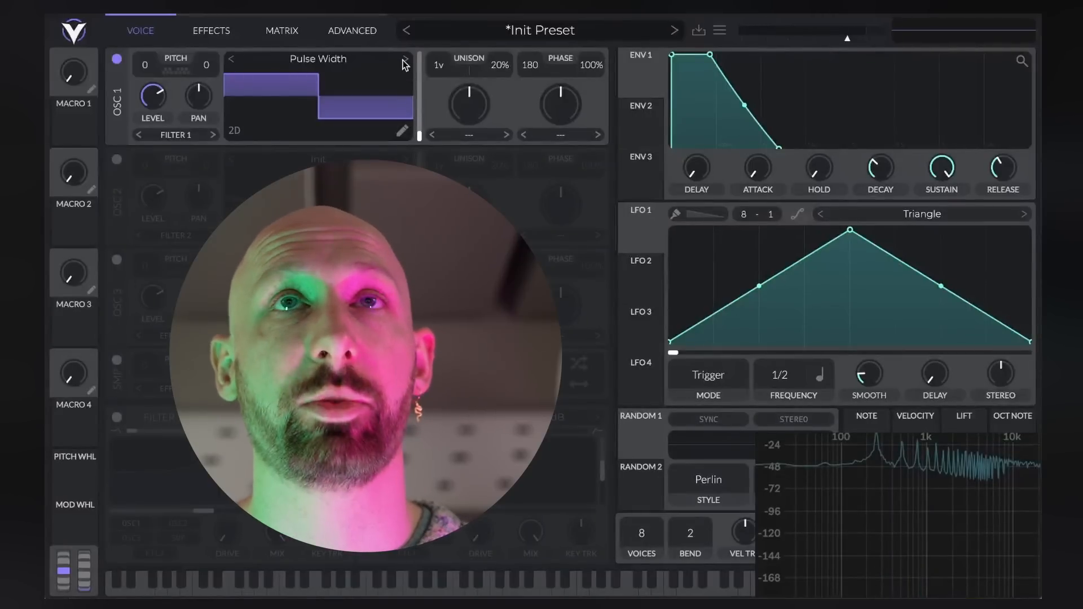
click(405, 60)
click(406, 60)
click(406, 60)
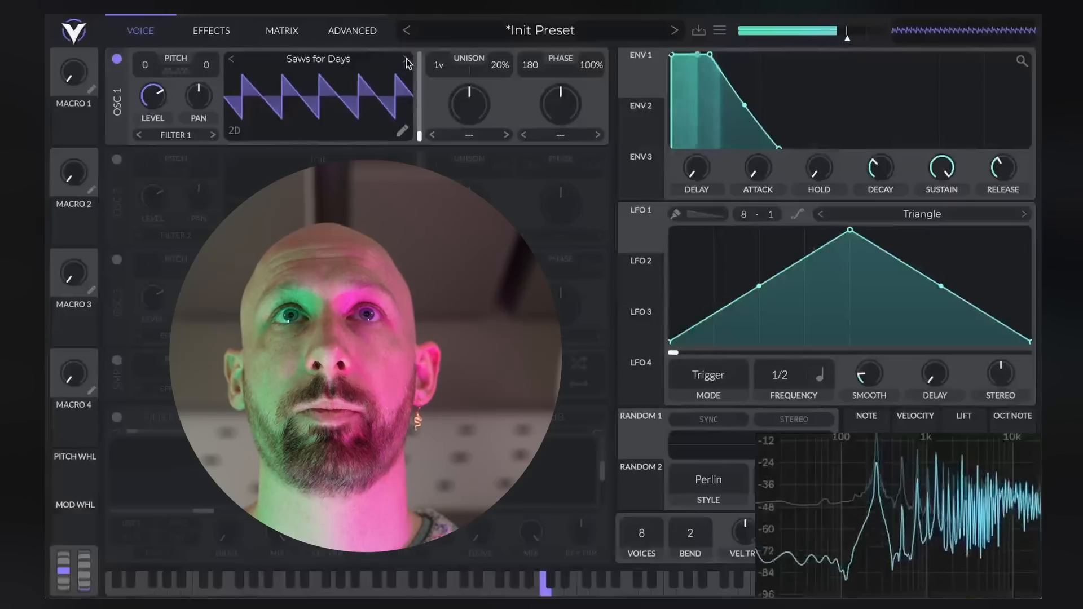
click(407, 60)
click(407, 60)
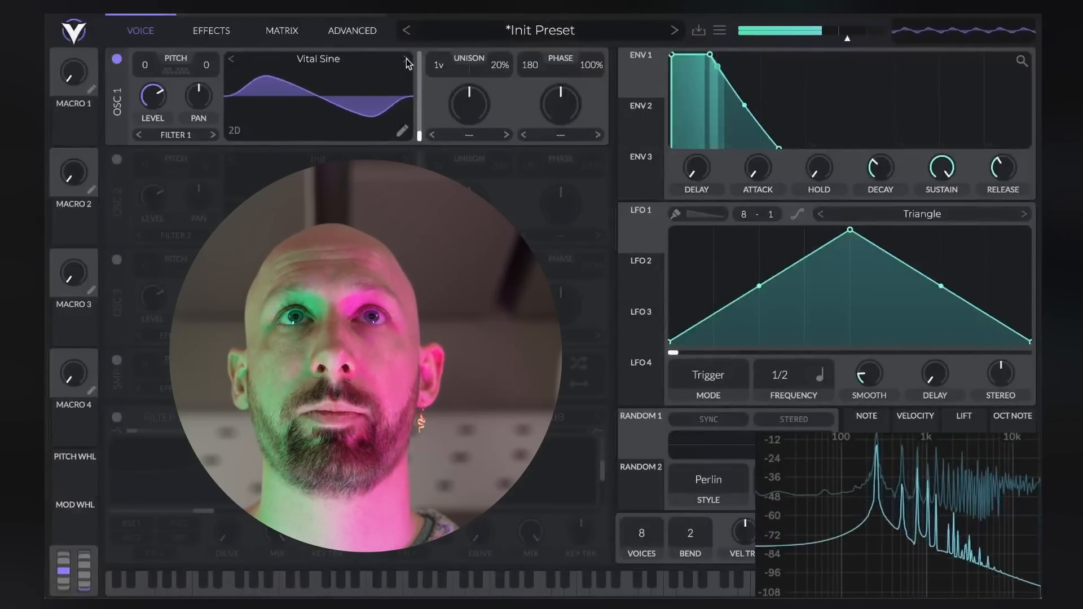
click(406, 59)
click(407, 60)
click(406, 59)
click(407, 60)
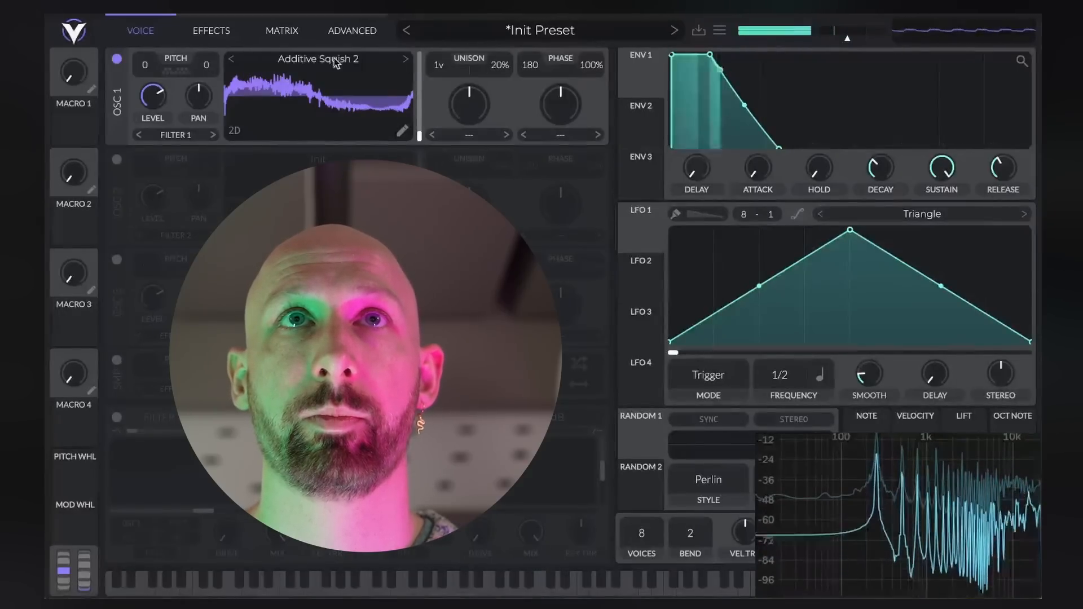
click(406, 59)
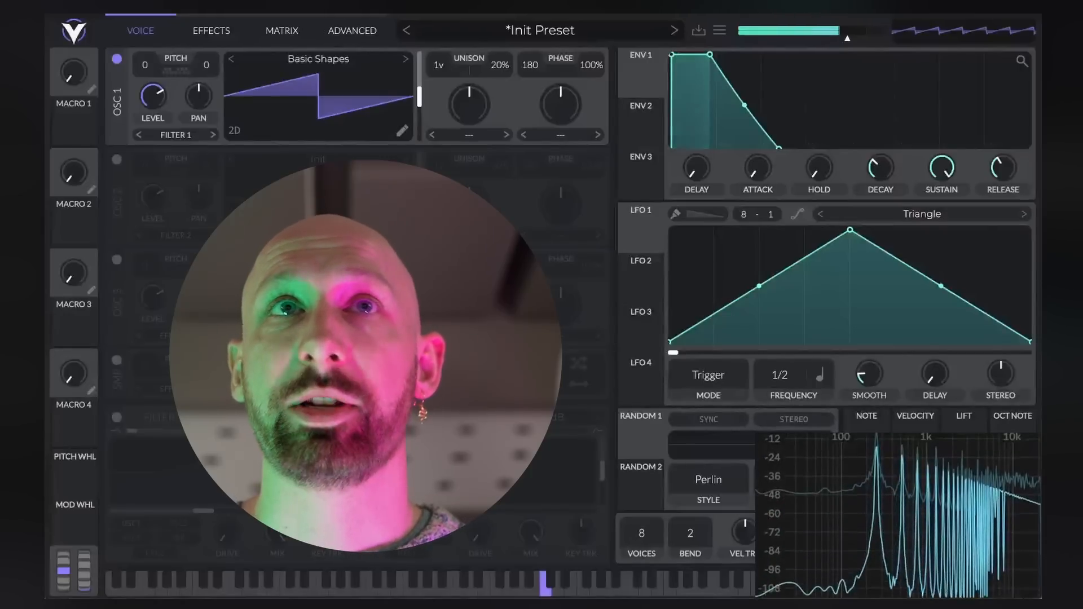
Enable Filter 1 on oscillator 1 and lower its cutoff to about -2.8 semitones
mouse_move(886, 500)
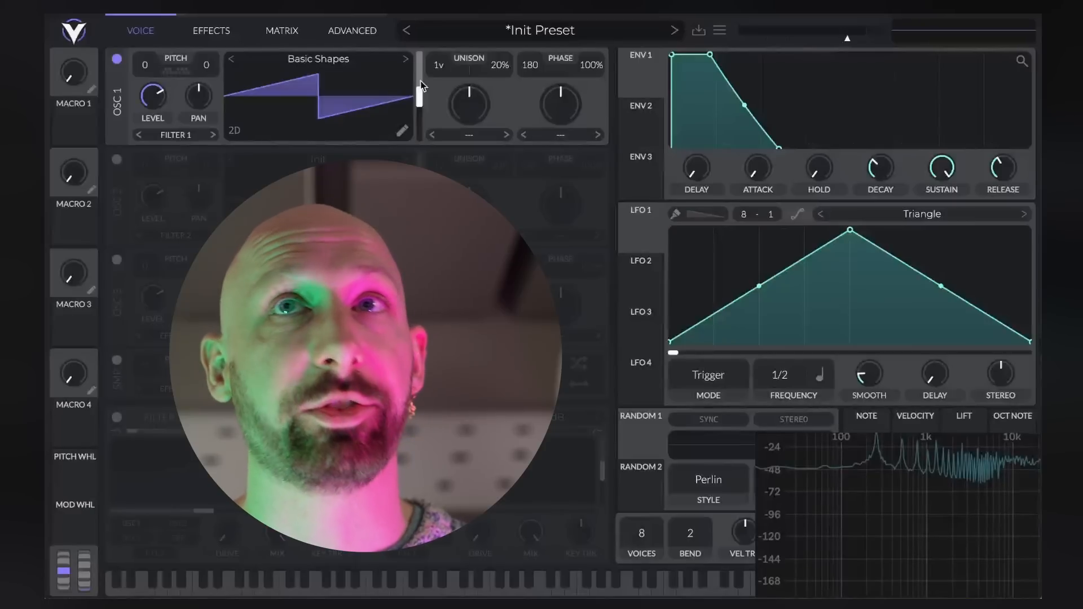
click(117, 417)
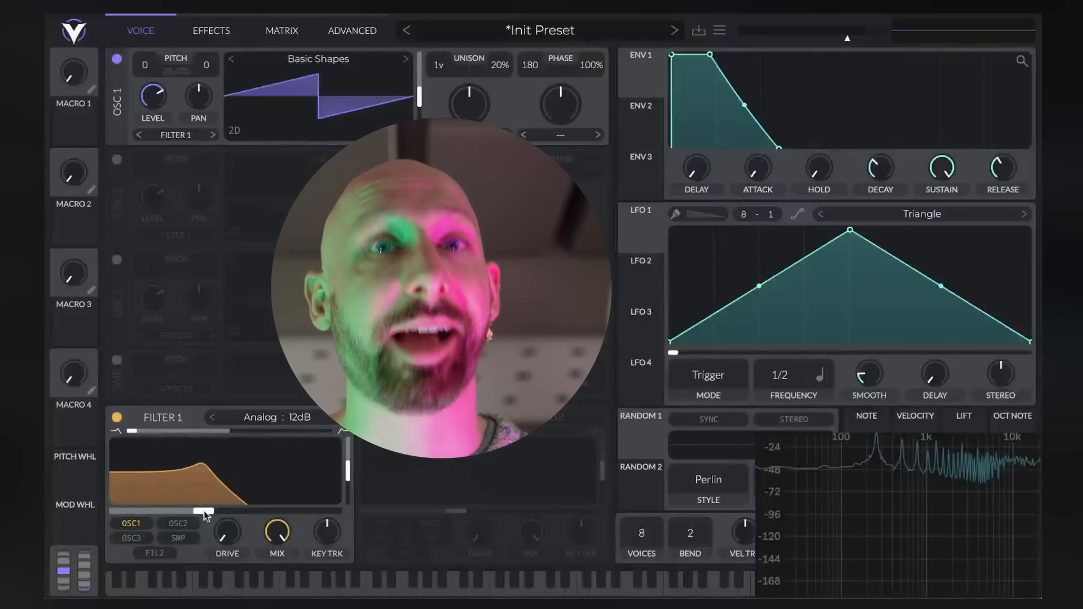
drag(185, 512, 140, 510)
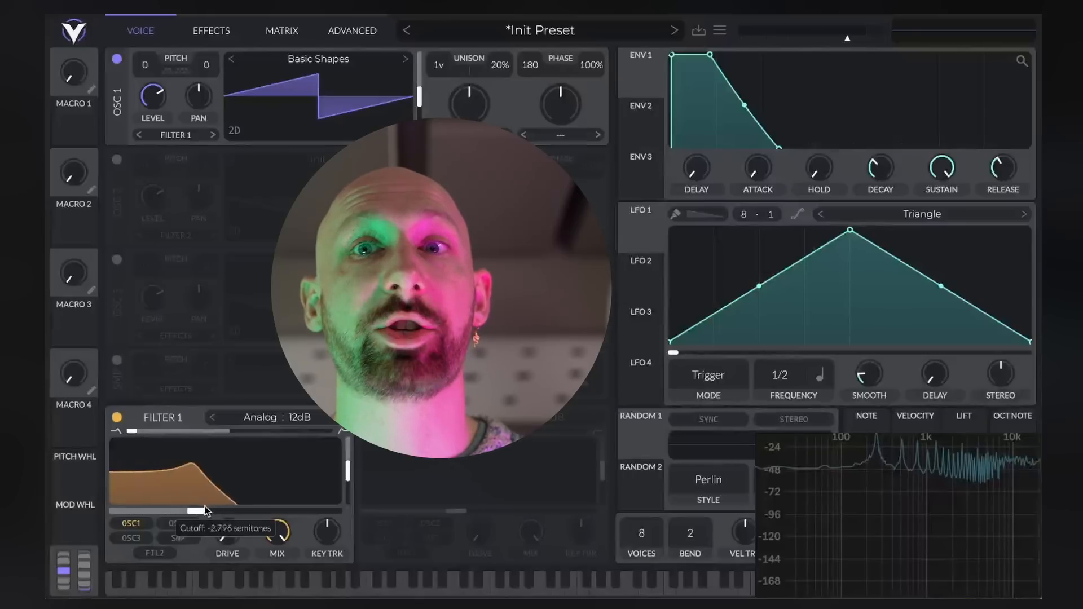
Sweep Filter 1's cutoff up to 76 semitones, then bring it down lower than its starting position
drag(205, 509, 325, 515)
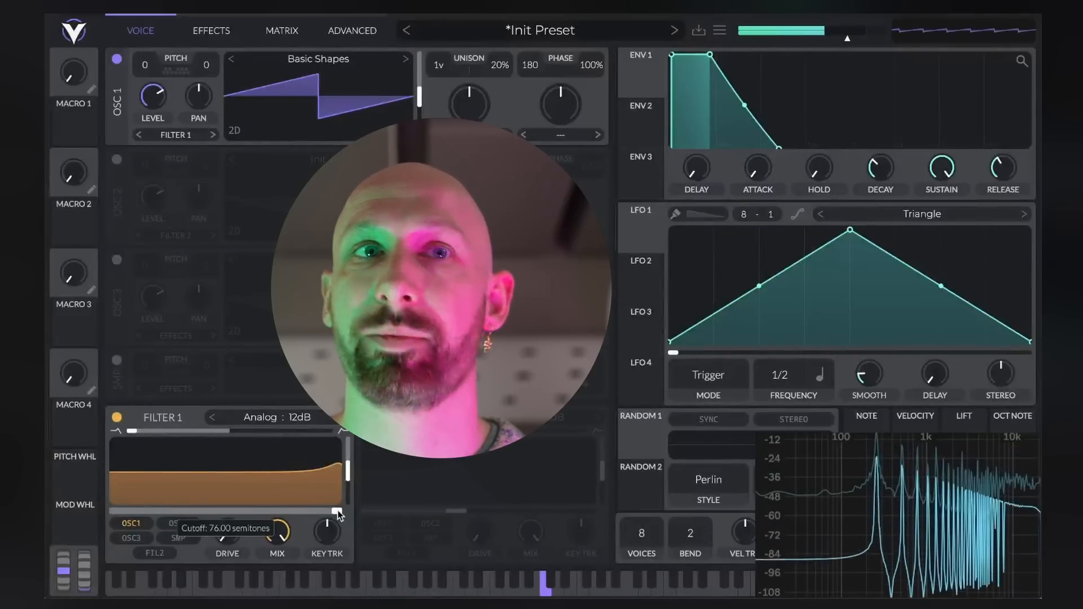
drag(338, 510, 220, 511)
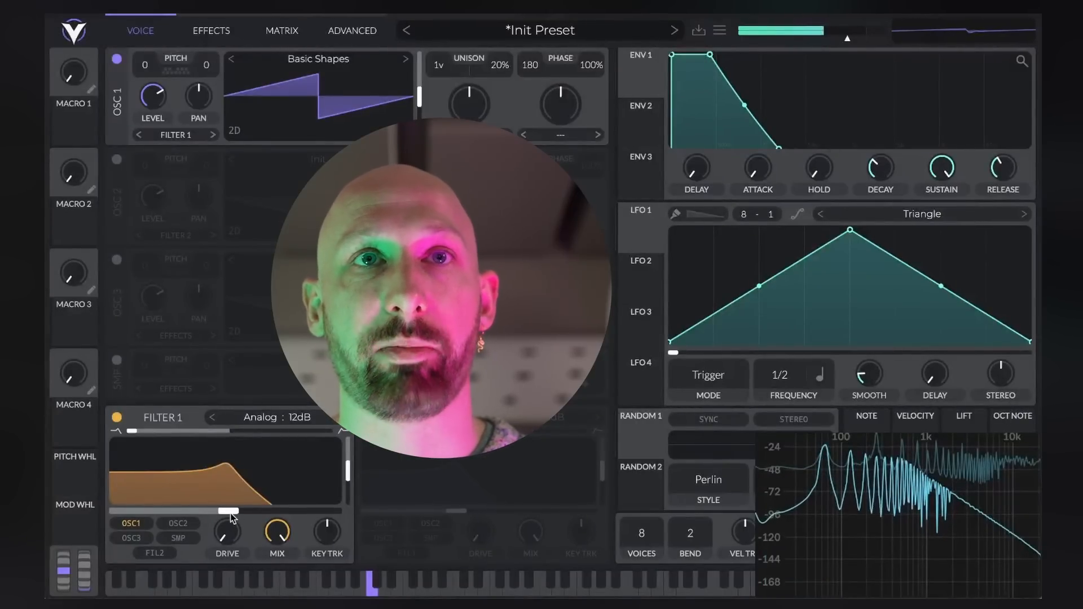
drag(230, 515, 161, 510)
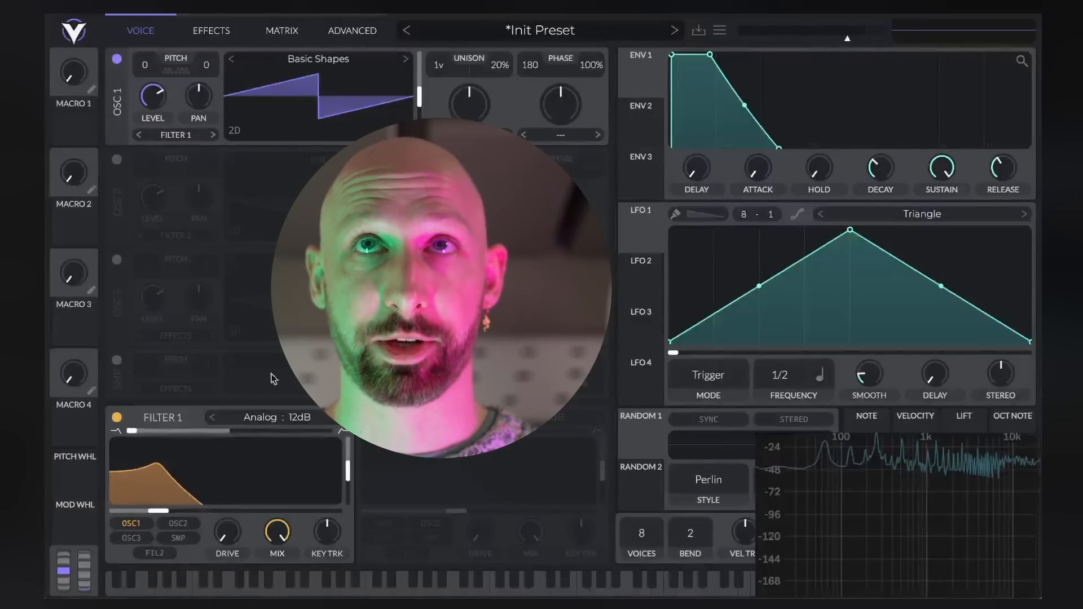
Shape envelope 2 into a pluck with zero sustain and a shorter decay
click(650, 110)
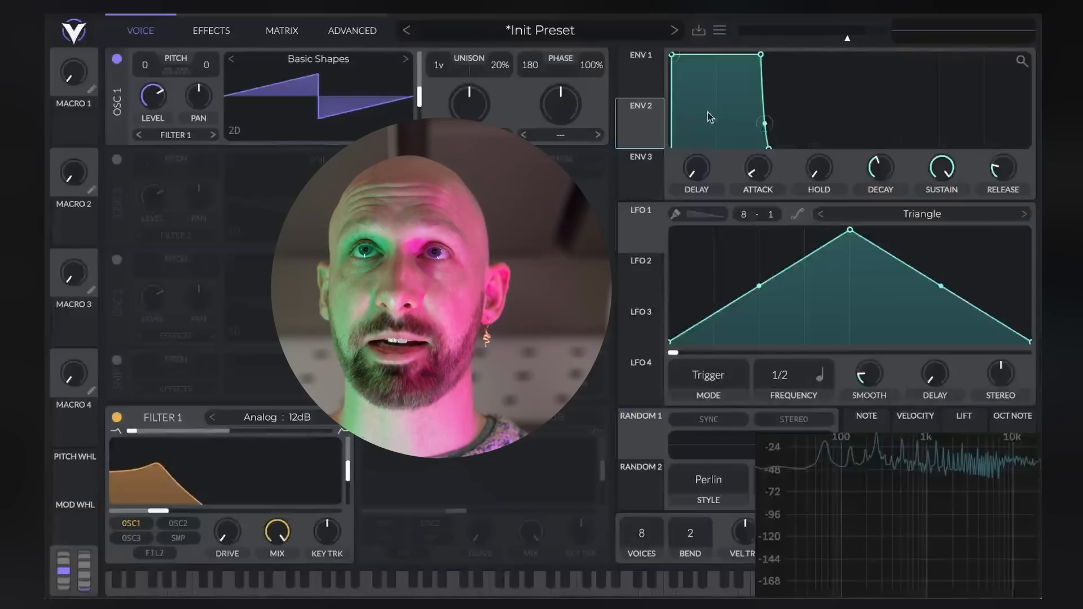
click(648, 69)
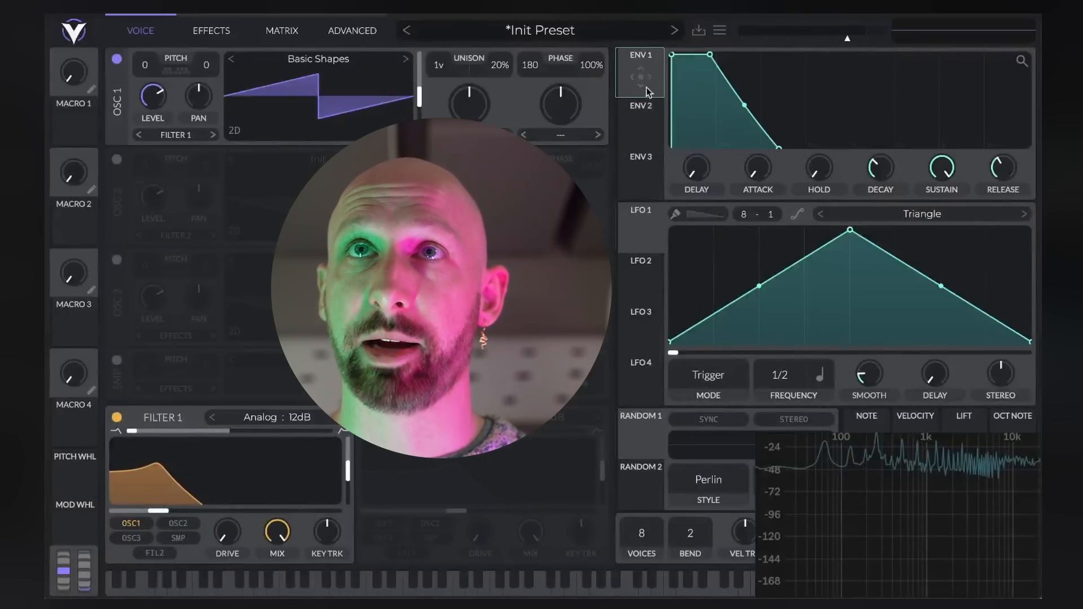
click(652, 122)
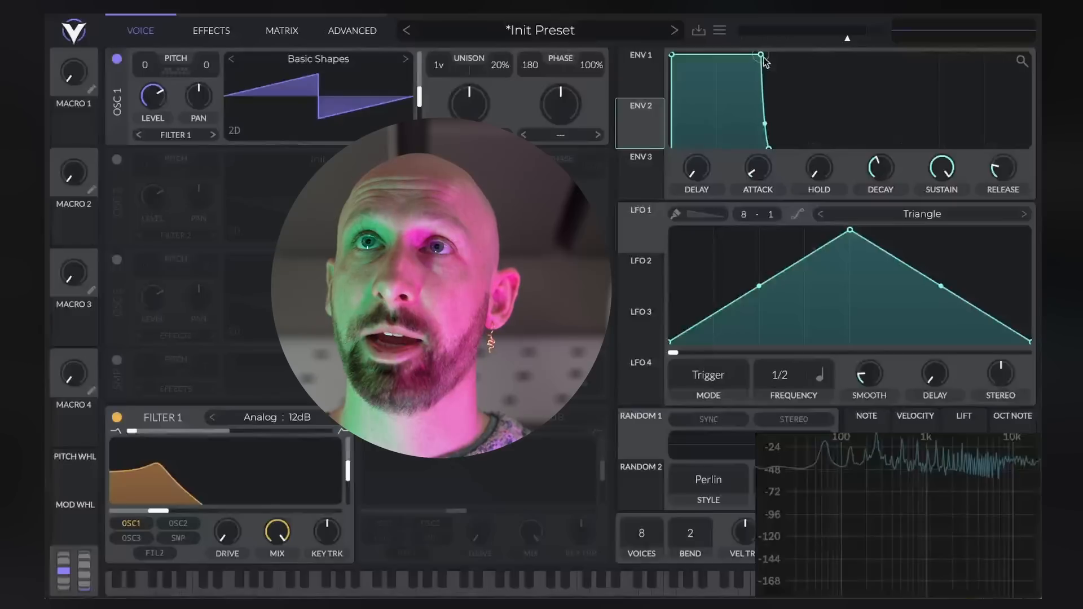
drag(762, 58, 711, 144)
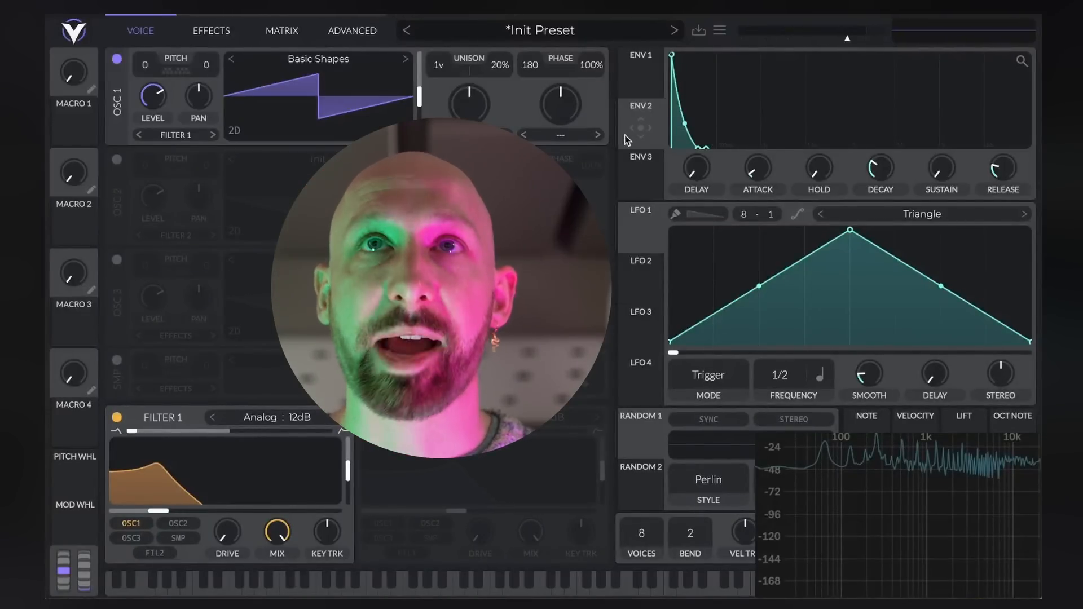
Modulate Filter 1's cutoff with envelope 2 at an adjusted amount, and give that envelope a longer attack
drag(632, 145, 184, 506)
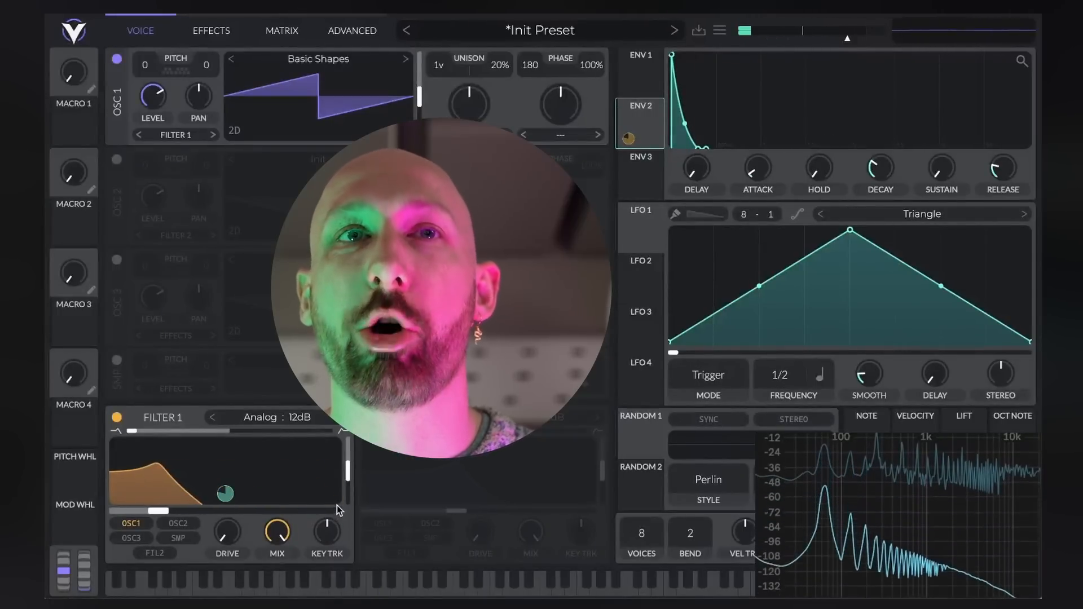
mouse_move(225, 493)
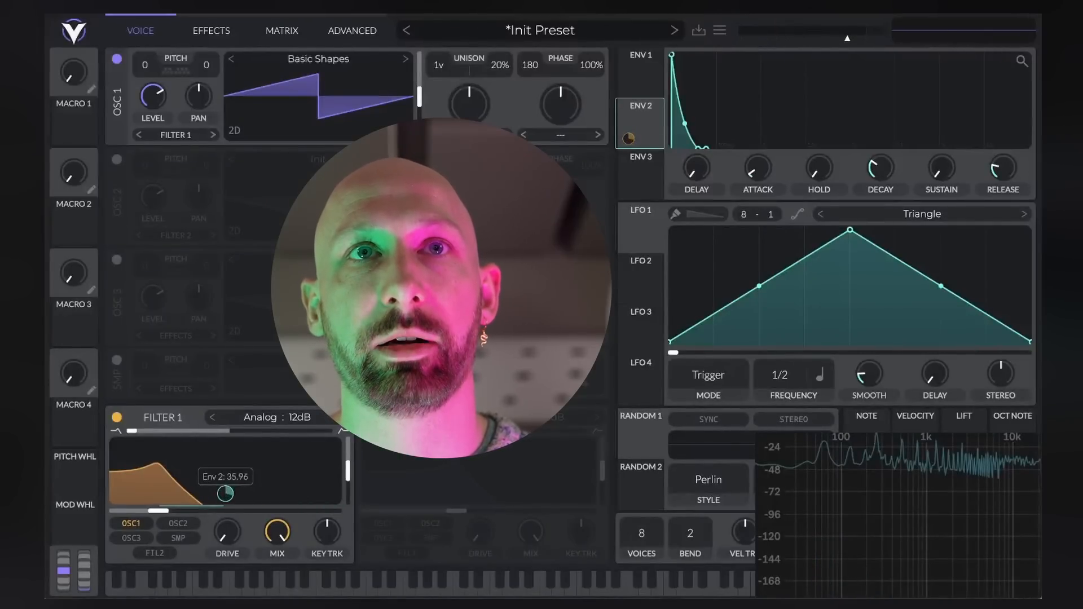
drag(225, 496, 226, 489)
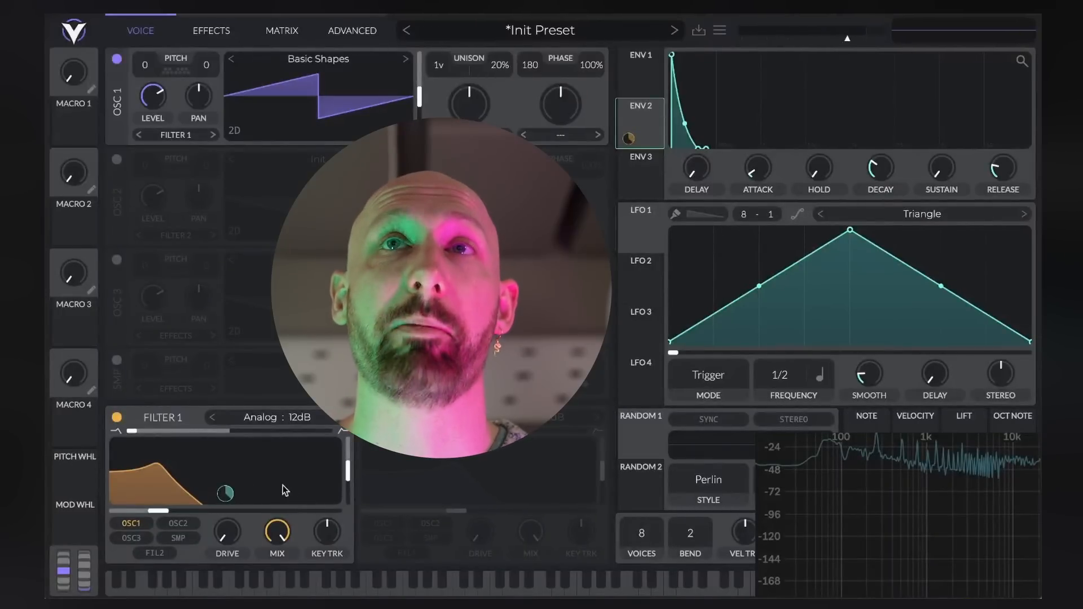
drag(673, 56, 702, 45)
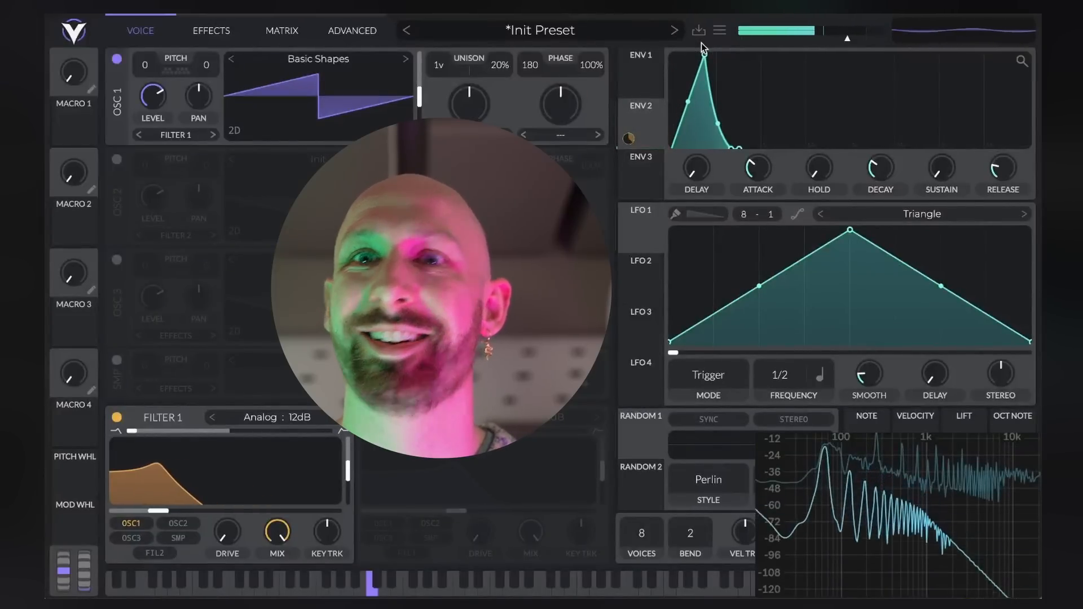
mouse_move(703, 48)
mouse_down()
mouse_move(728, 55)
mouse_move(707, 52)
mouse_up()
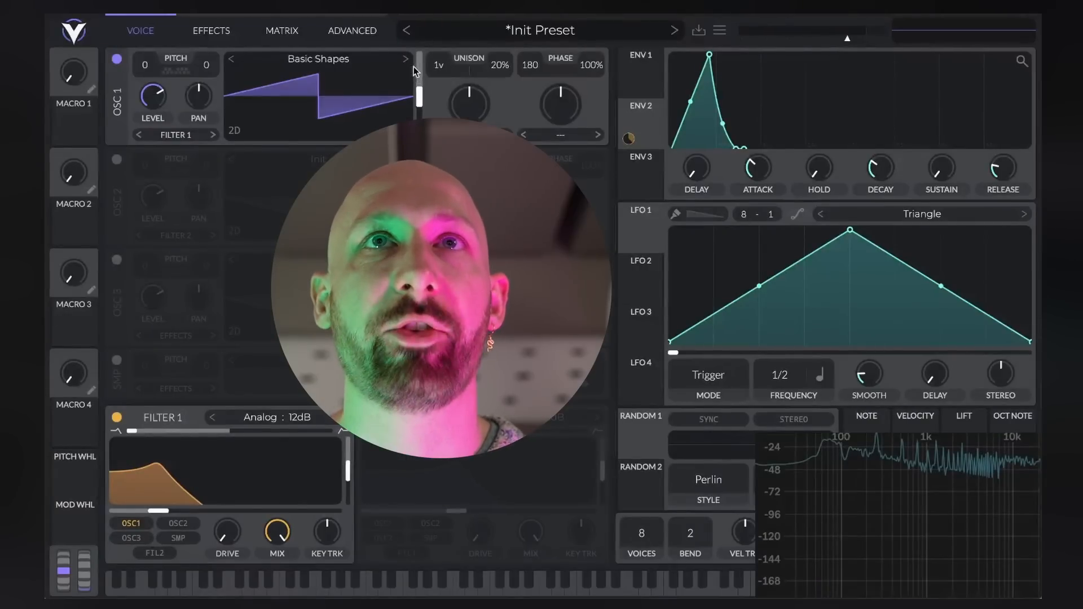
Audition the square and triangle frames of oscillator 1's Basic Shapes wavetable, then return to the sawtooth frame
drag(420, 101, 422, 77)
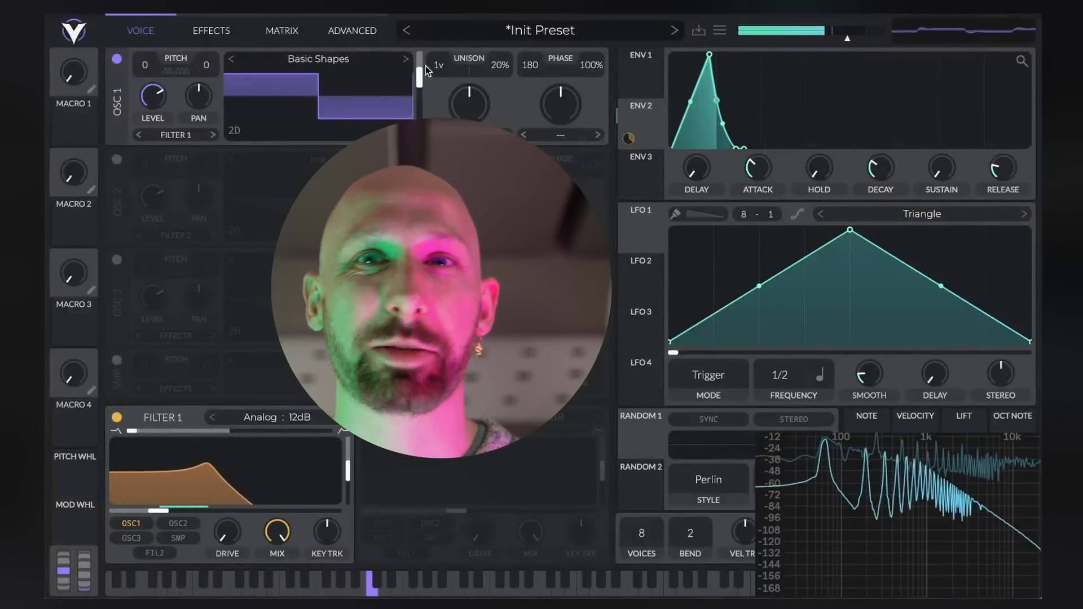
mouse_move(421, 79)
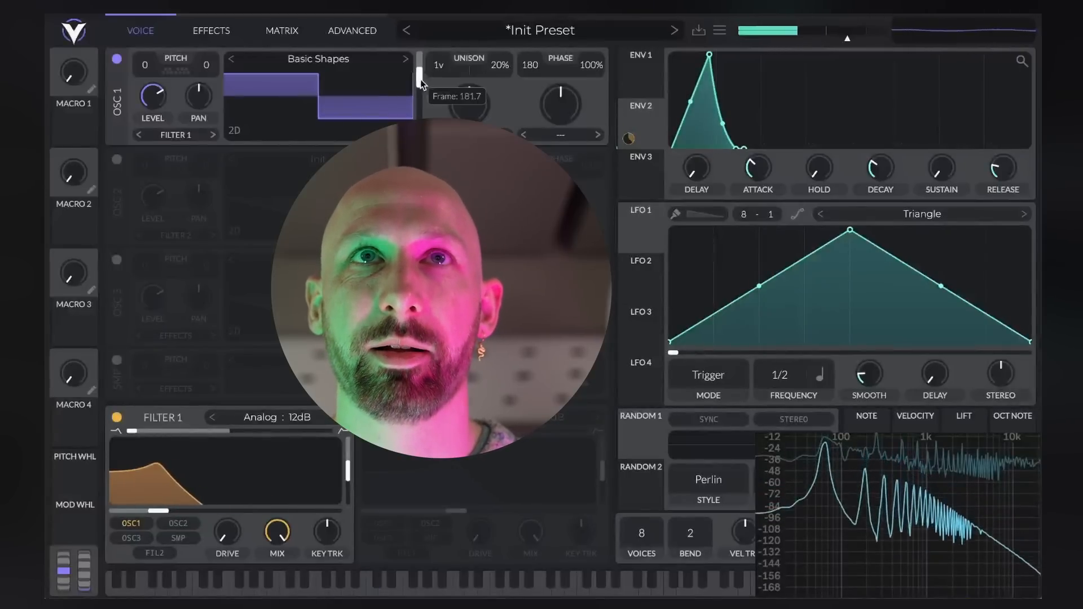
drag(421, 79, 420, 111)
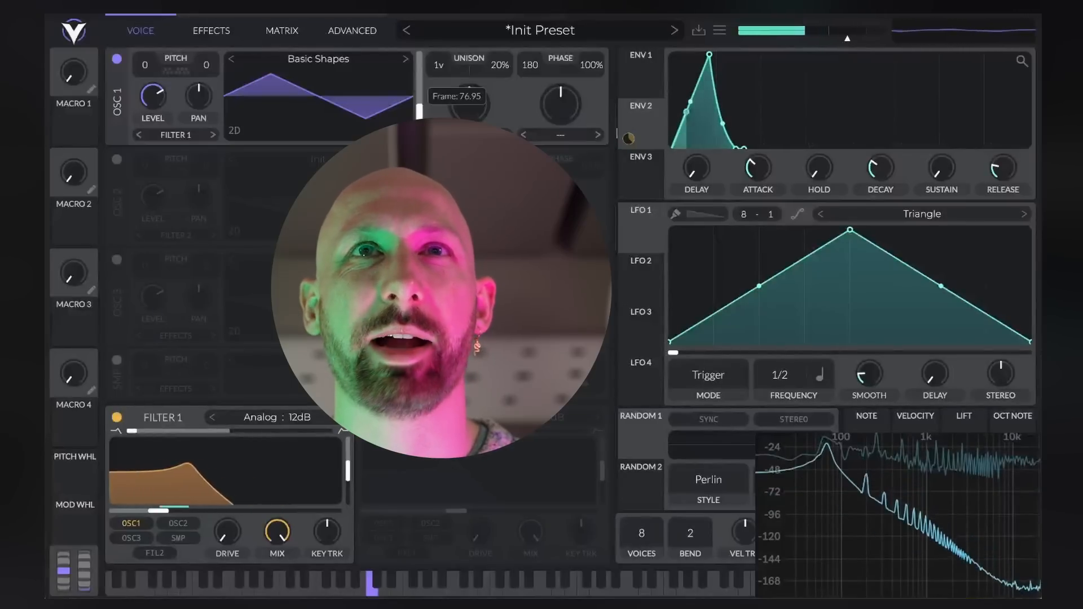
drag(420, 111, 419, 99)
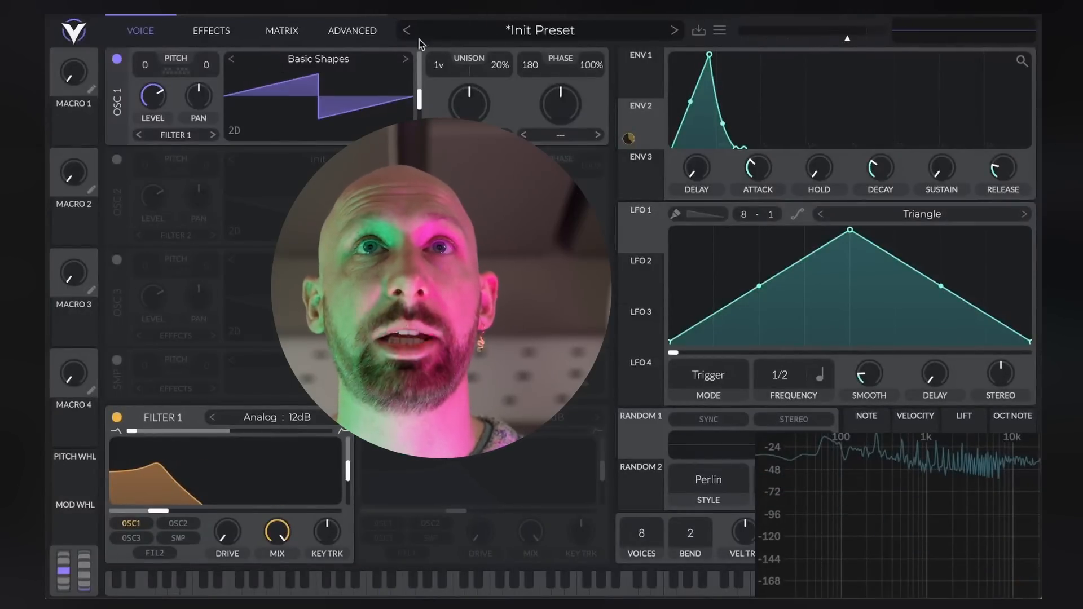
Audition Classic Blend and Harmonic Series in oscillator 1, settle on the Quad Saw wavetable, and slightly shorten envelope 2's attack
click(404, 59)
click(404, 58)
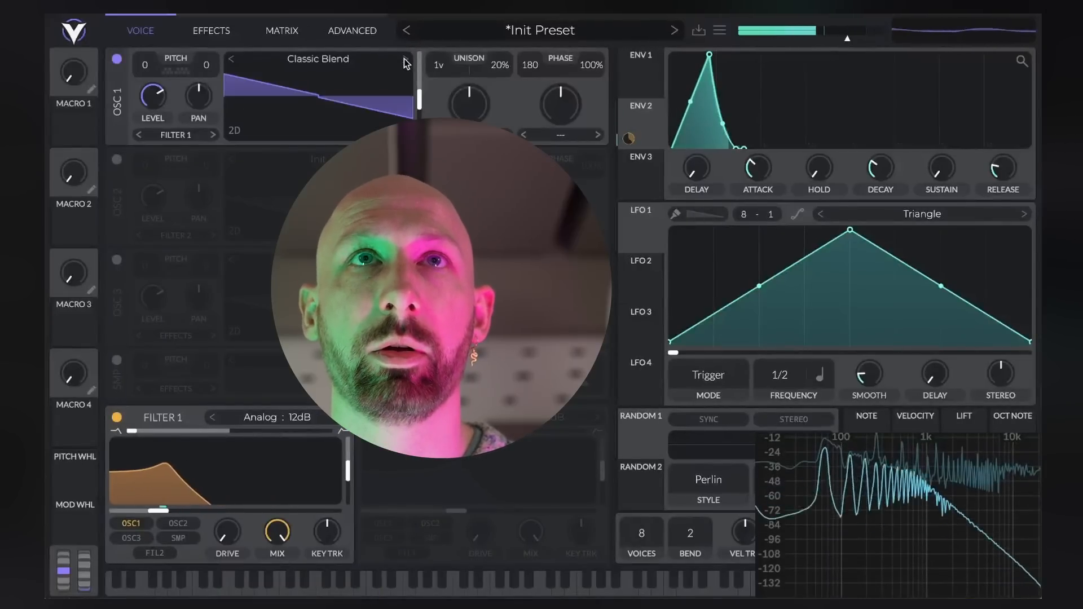
click(404, 59)
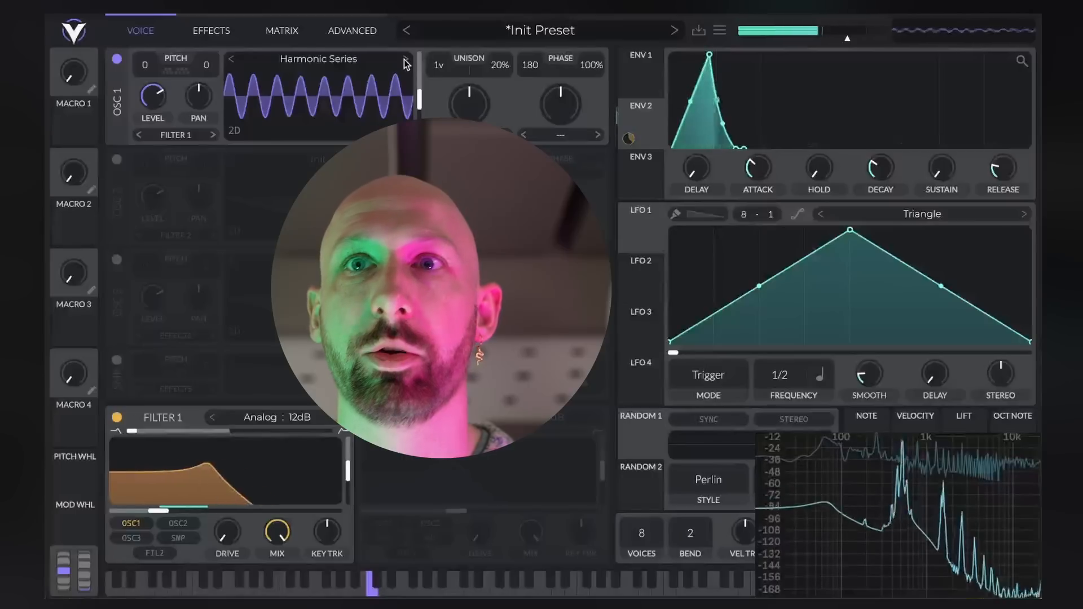
drag(710, 54, 696, 55)
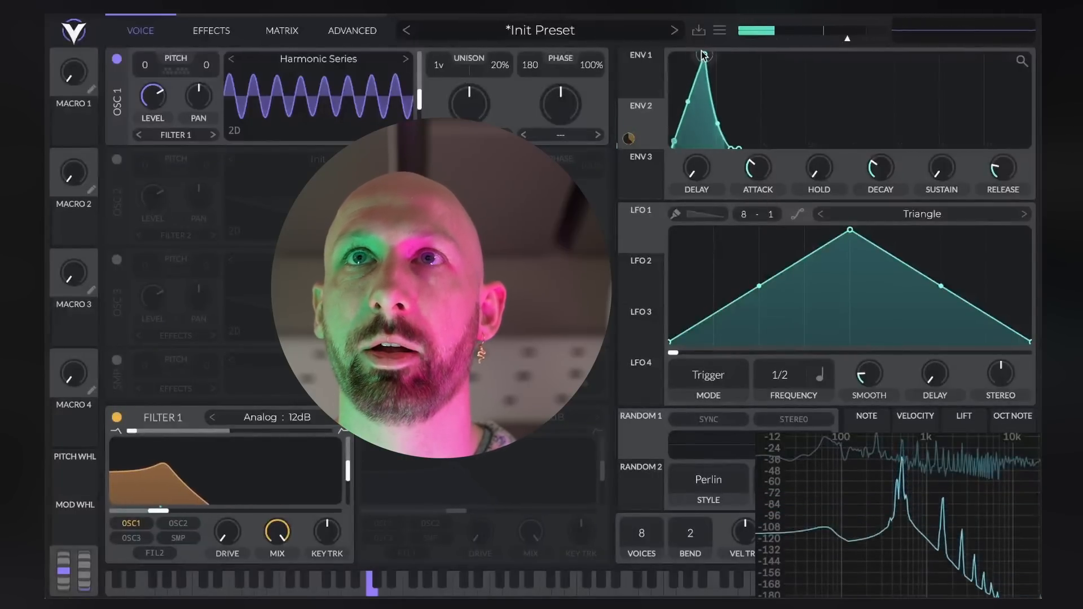
click(407, 61)
click(406, 61)
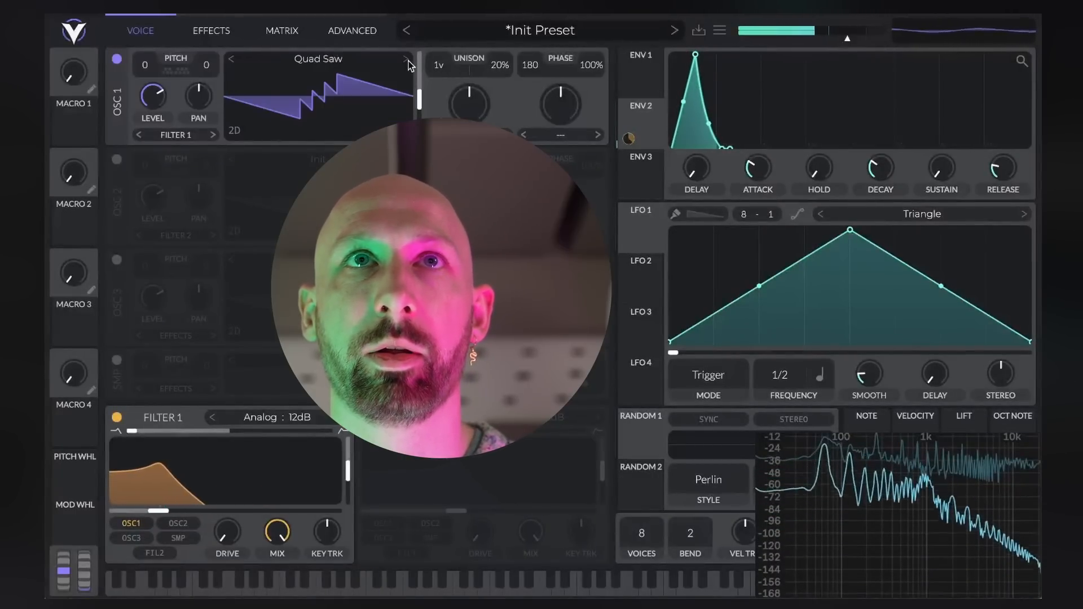
click(406, 61)
click(232, 59)
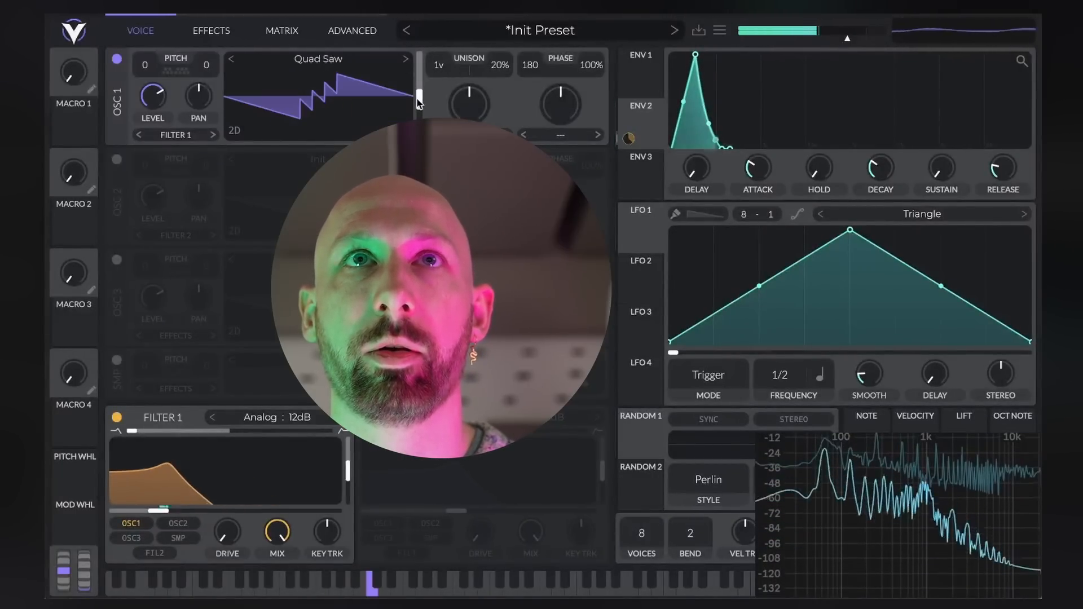
Sweep the Quad Saw wavetable's frame position down to about 70 and back up to the end of its range
drag(420, 100, 425, 59)
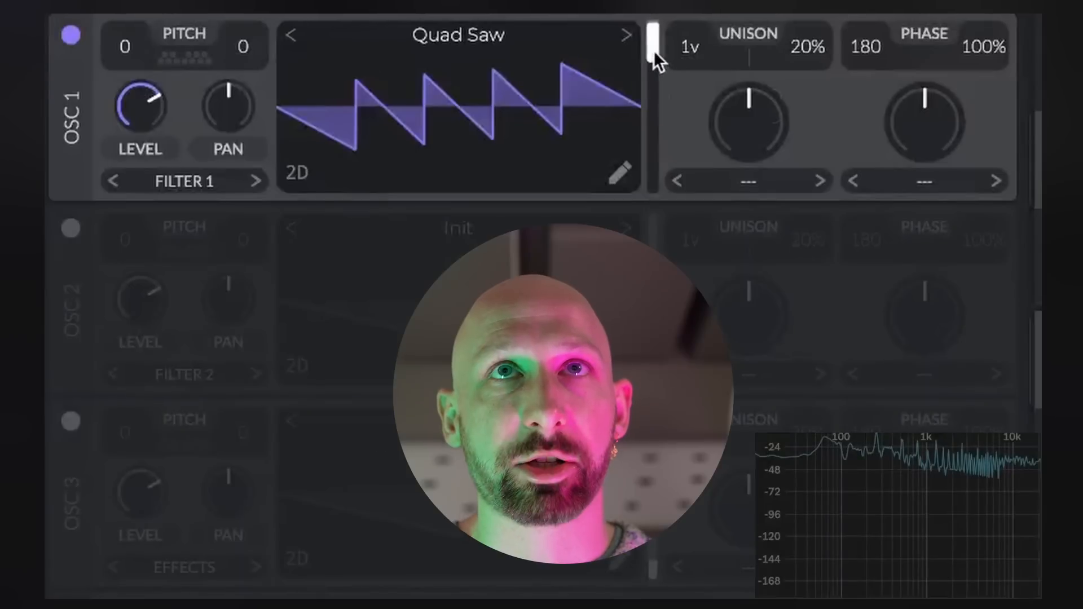
drag(419, 67, 414, 126)
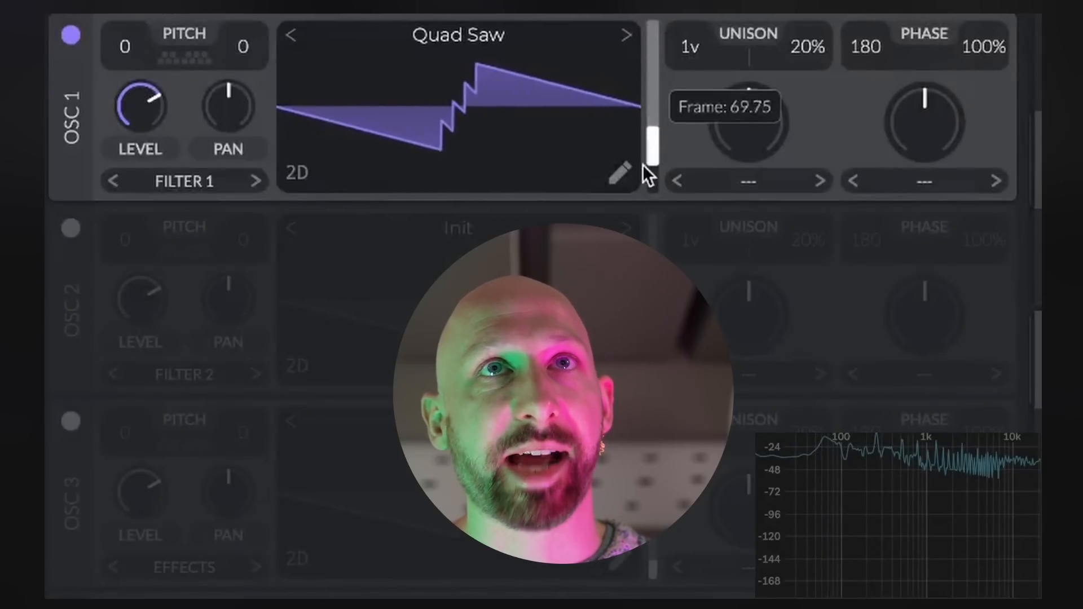
drag(643, 165, 654, 36)
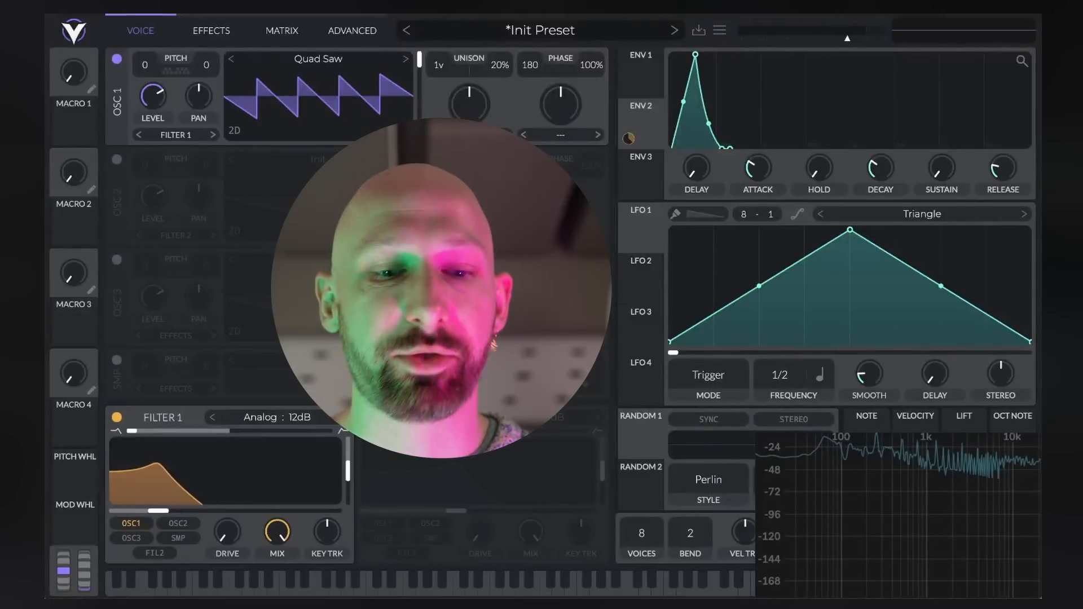
Enable the Delay effect in Ping Pong mode with higher feedback and a lower filter cutoff
click(211, 31)
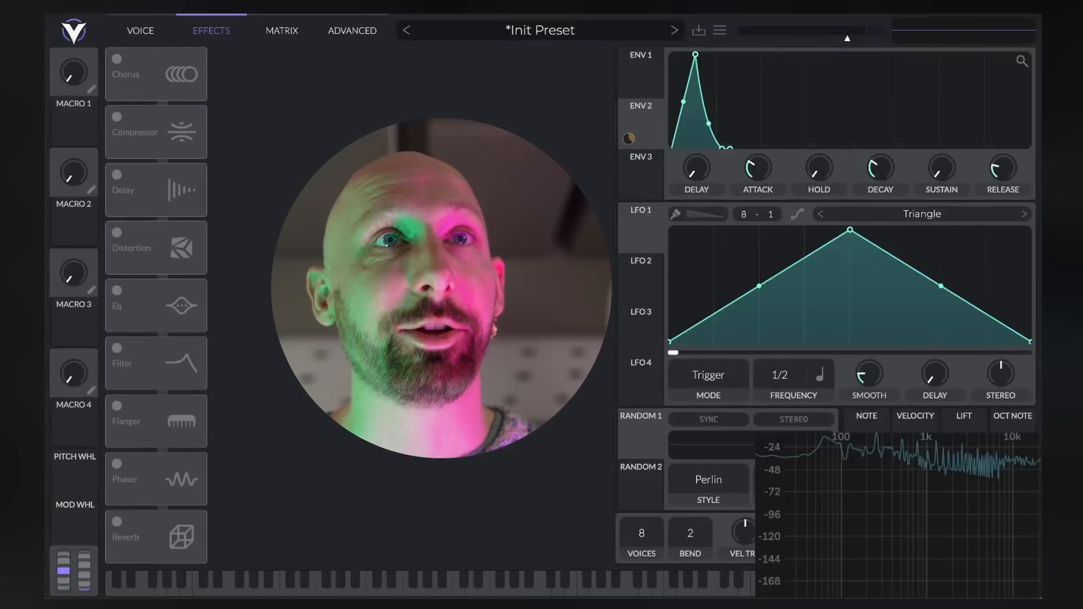
click(117, 174)
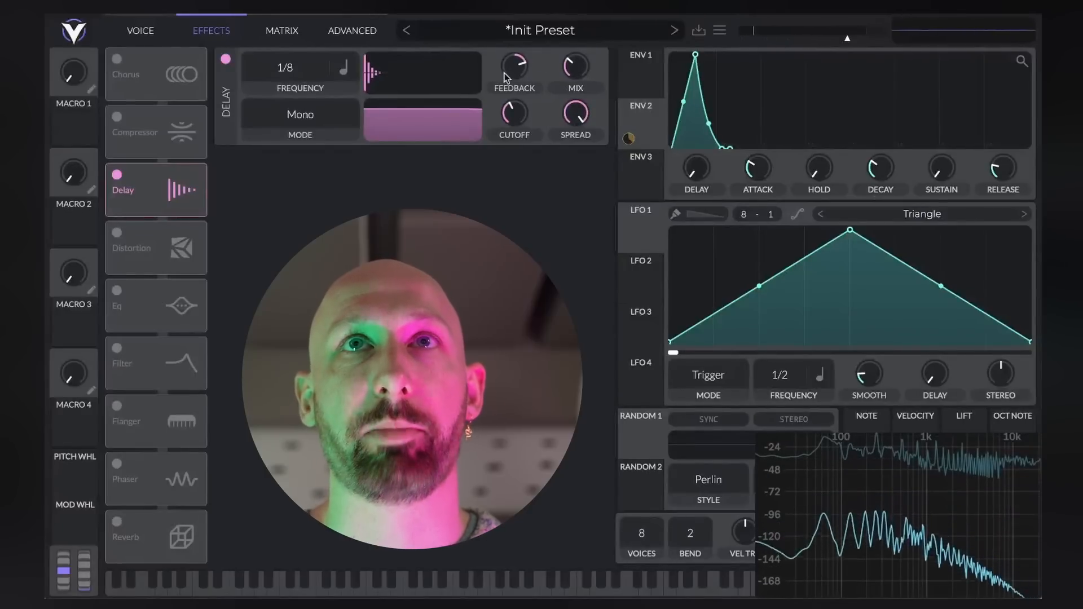
drag(511, 61, 508, 65)
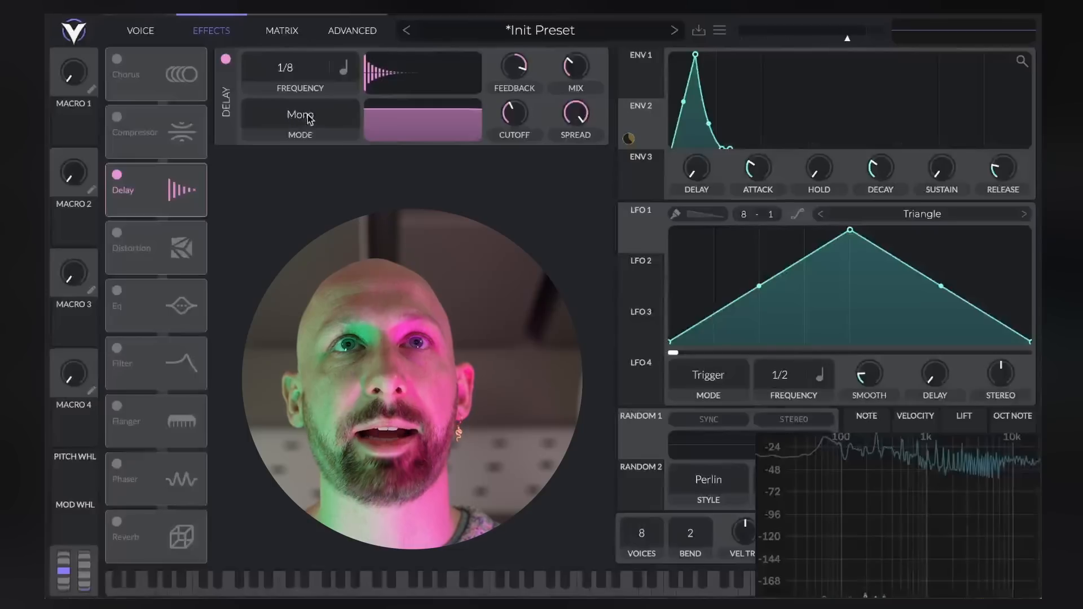
click(263, 186)
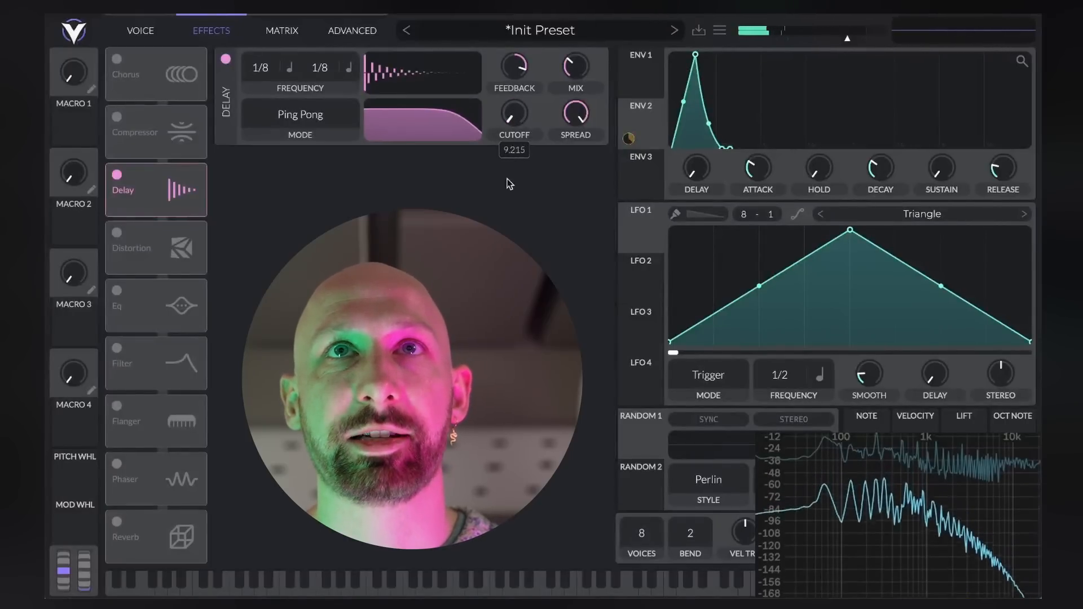
drag(509, 176, 503, 192)
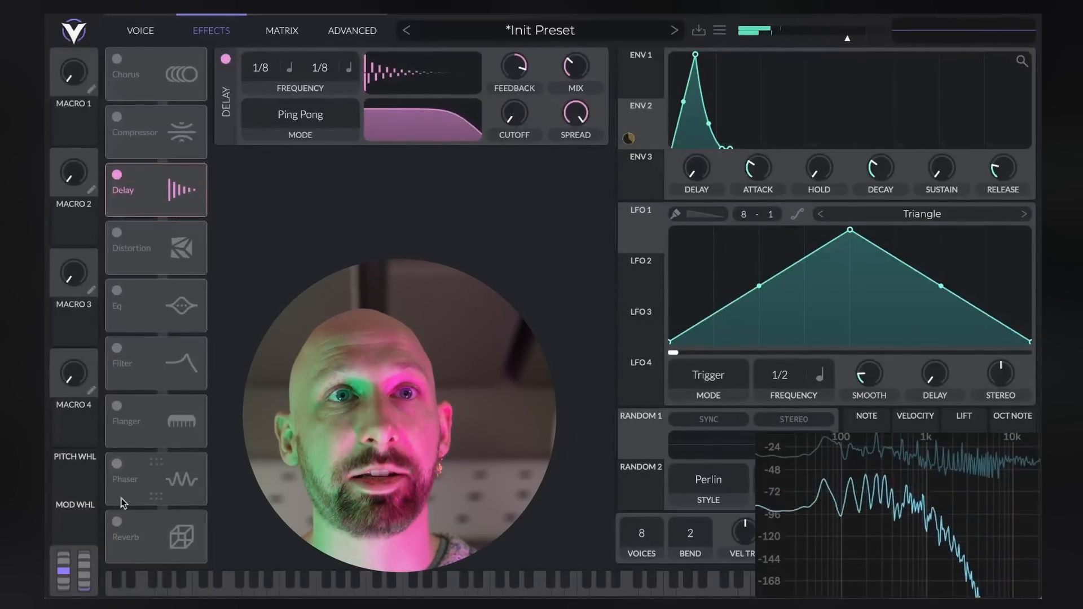
Enable the Reverb effect with a higher mix and longer time, and remove envelope 2's attack
click(117, 520)
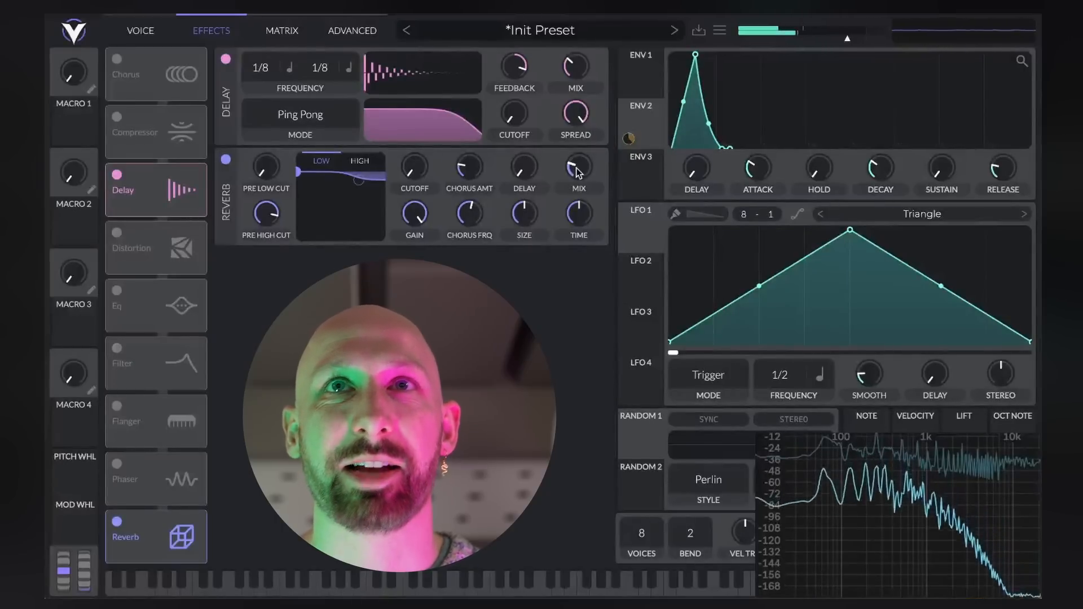
drag(577, 158, 577, 144)
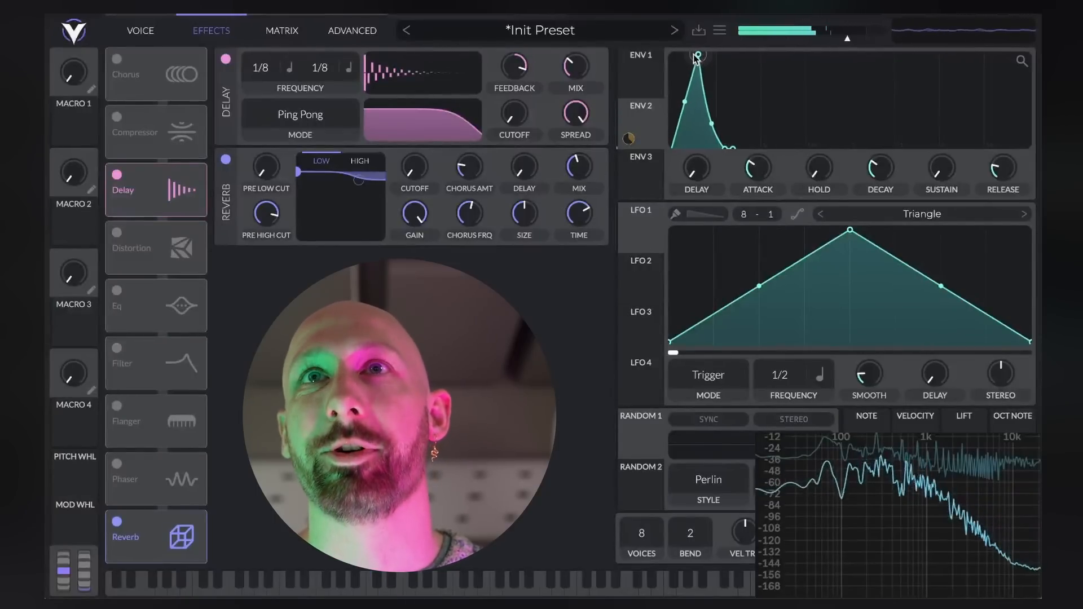
drag(696, 56, 667, 50)
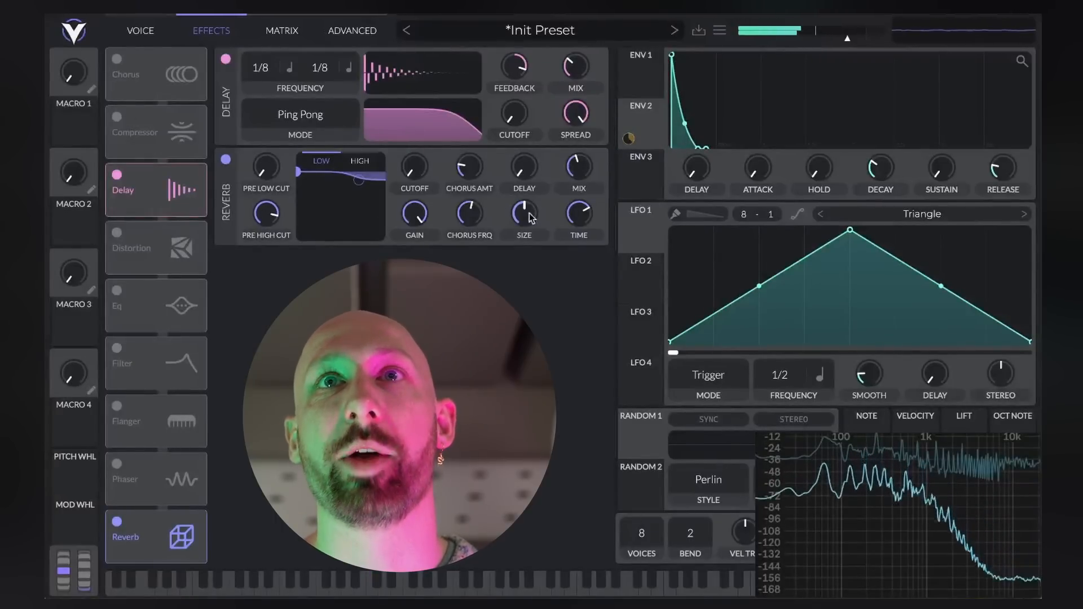
Reduce the reverb's time and mix, and lower the delay's feedback and mix
mouse_move(580, 221)
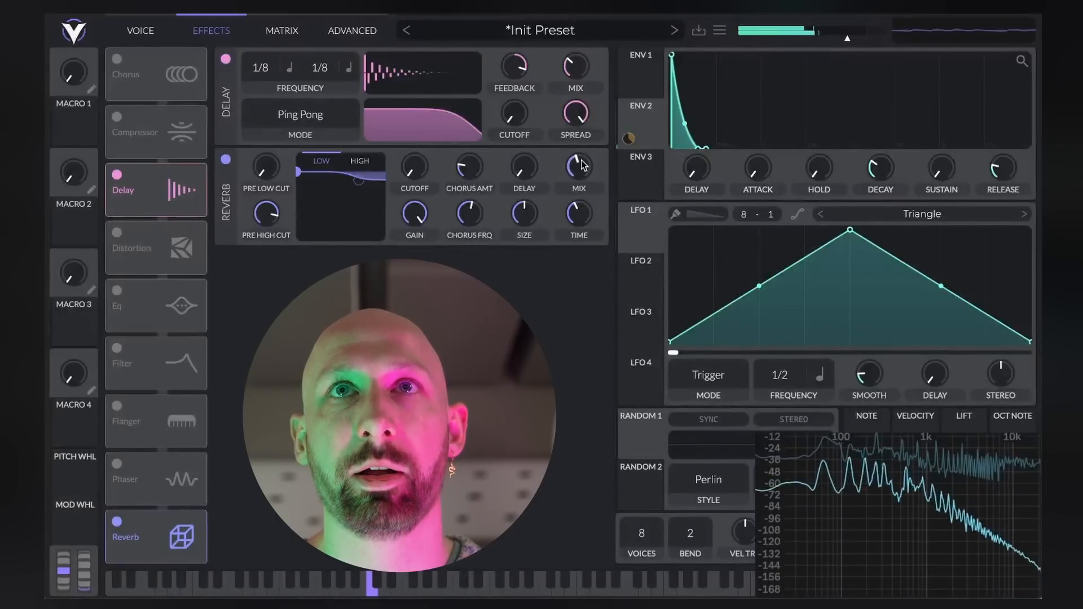
drag(583, 165, 584, 171)
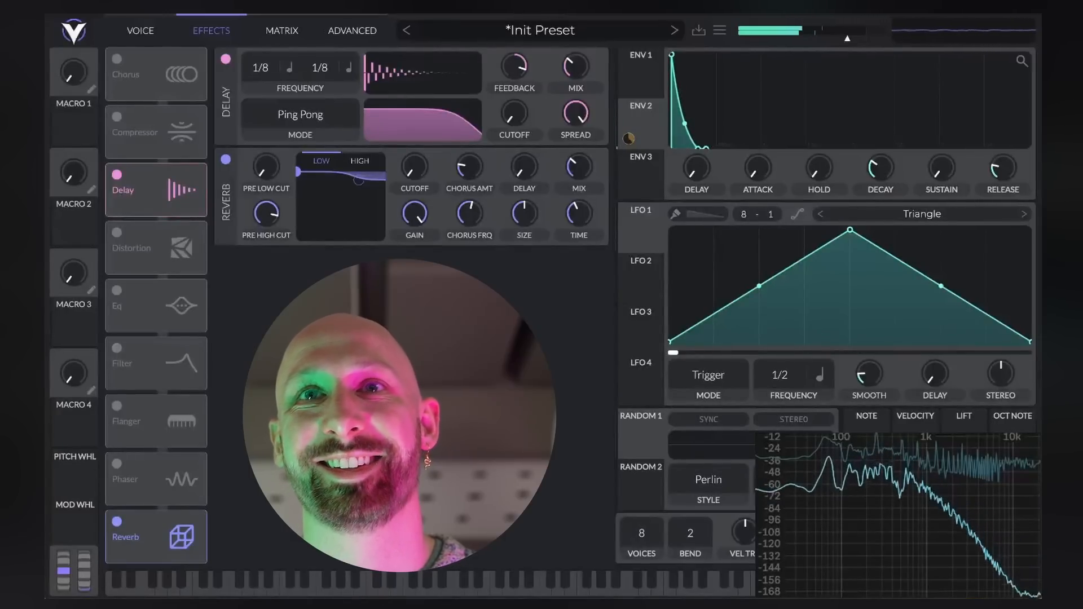
mouse_move(516, 73)
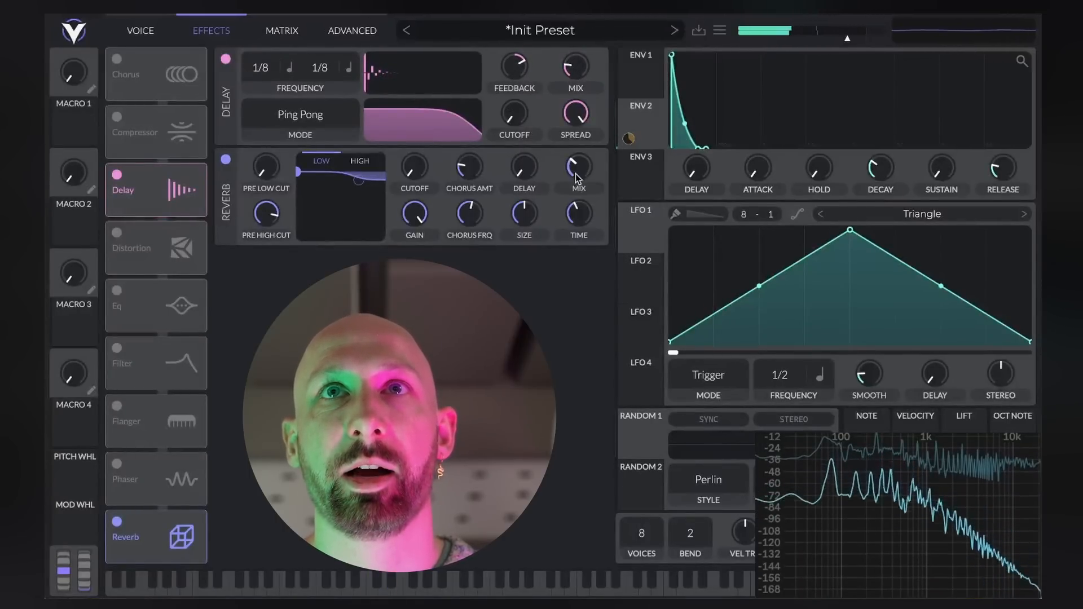
Assign LFO 1 to Filter 1's cutoff on the voice page and lower its modulation amount
mouse_move(577, 171)
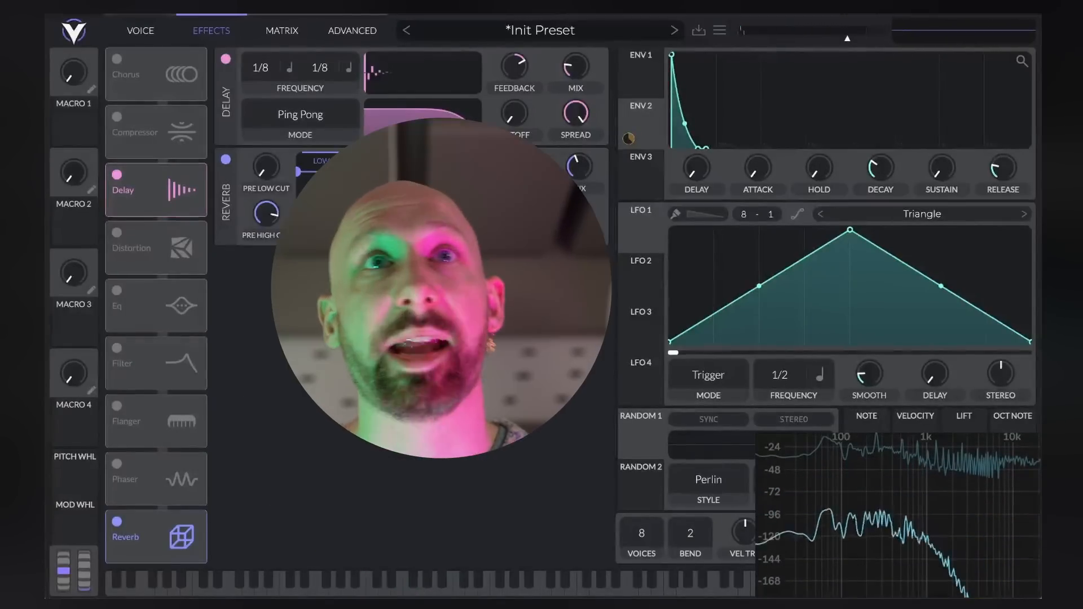
click(140, 30)
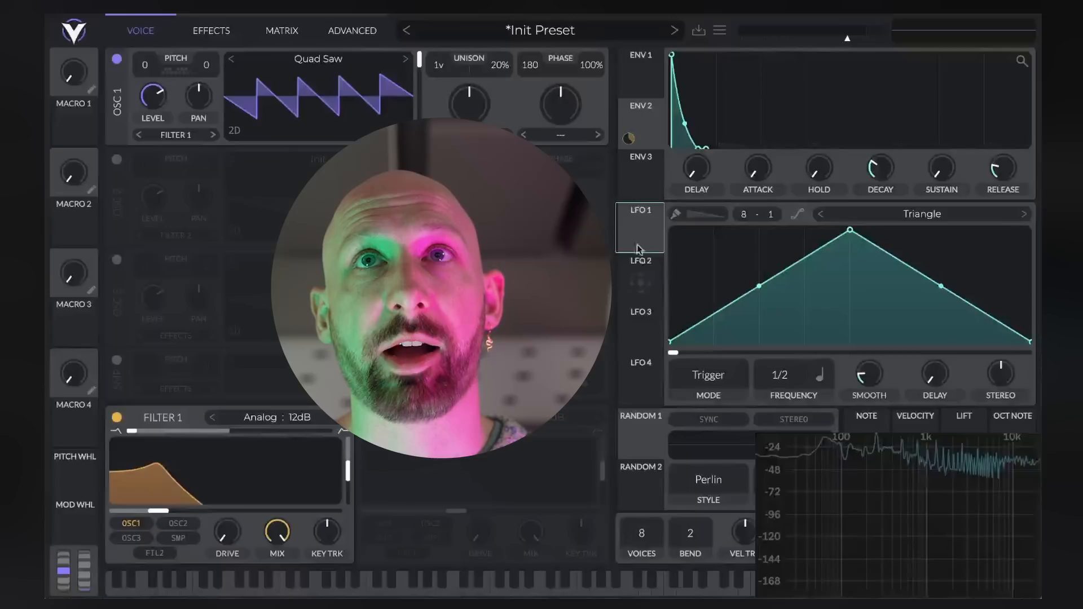
drag(640, 231, 235, 478)
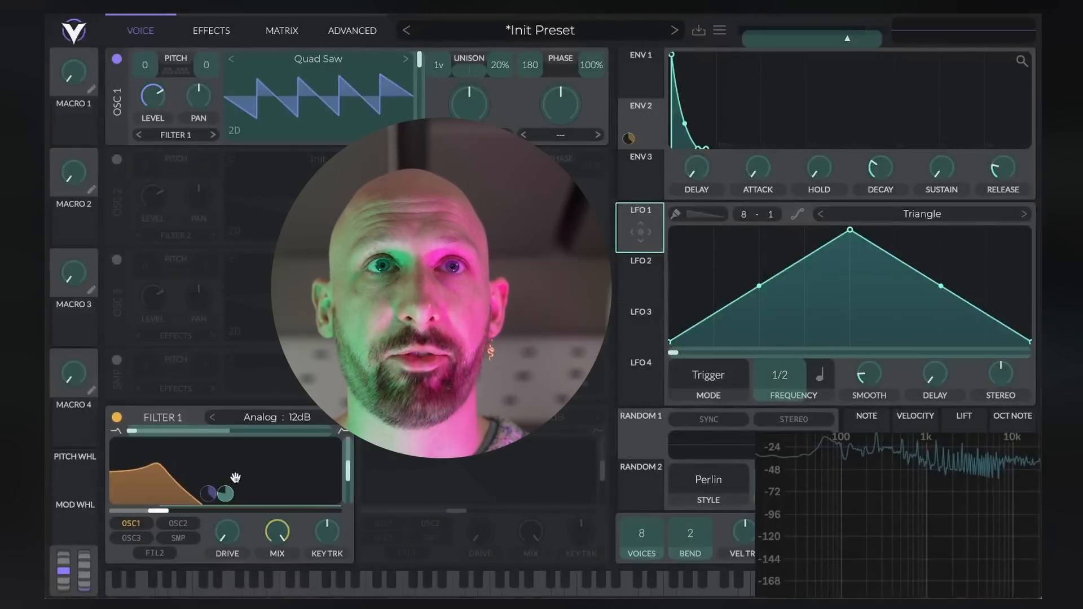
drag(179, 507, 179, 506)
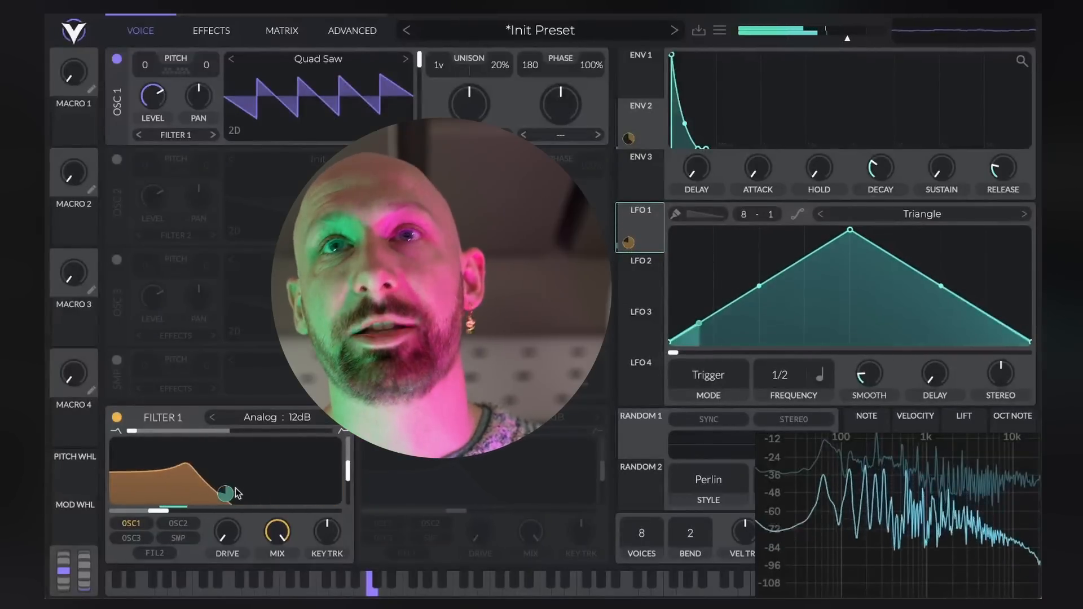
mouse_move(224, 495)
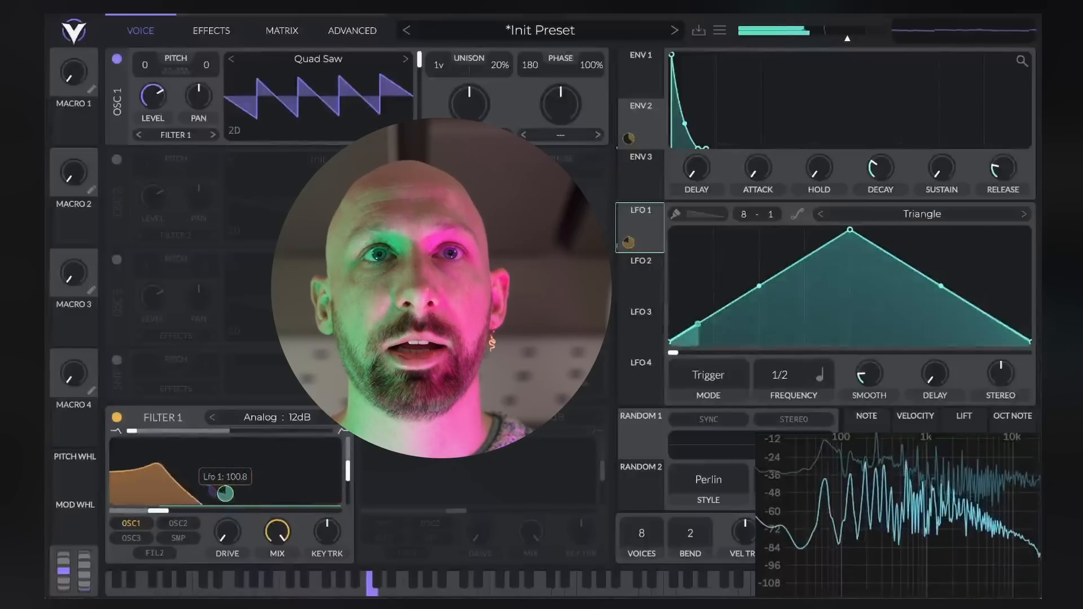
drag(223, 495, 224, 521)
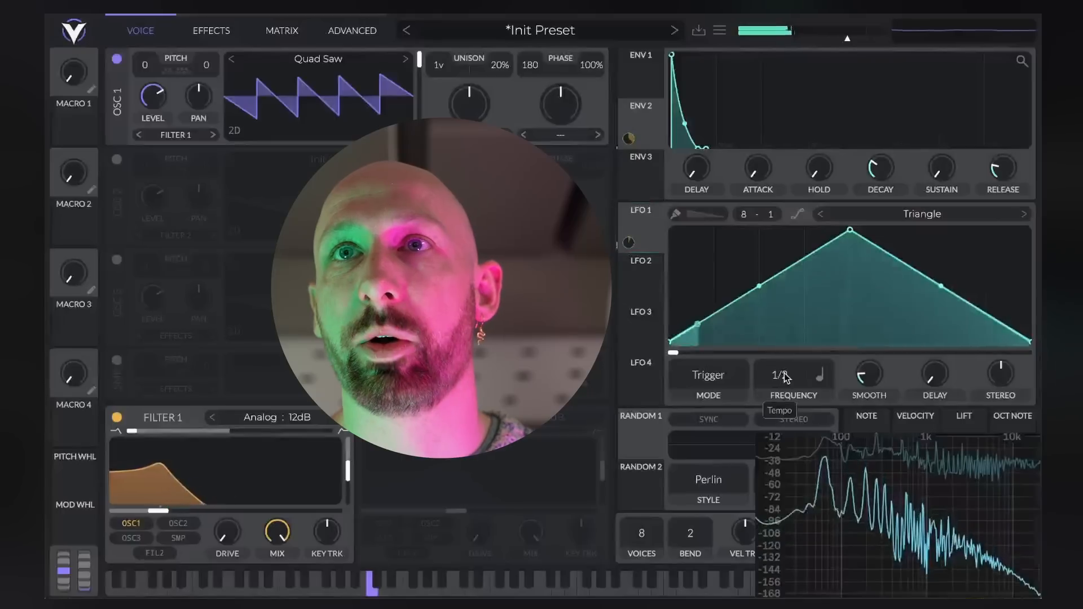
Set LFO 1 to Sync mode with a frequency of 1.545 secs and increase its modulation of Filter 1's cutoff
click(820, 375)
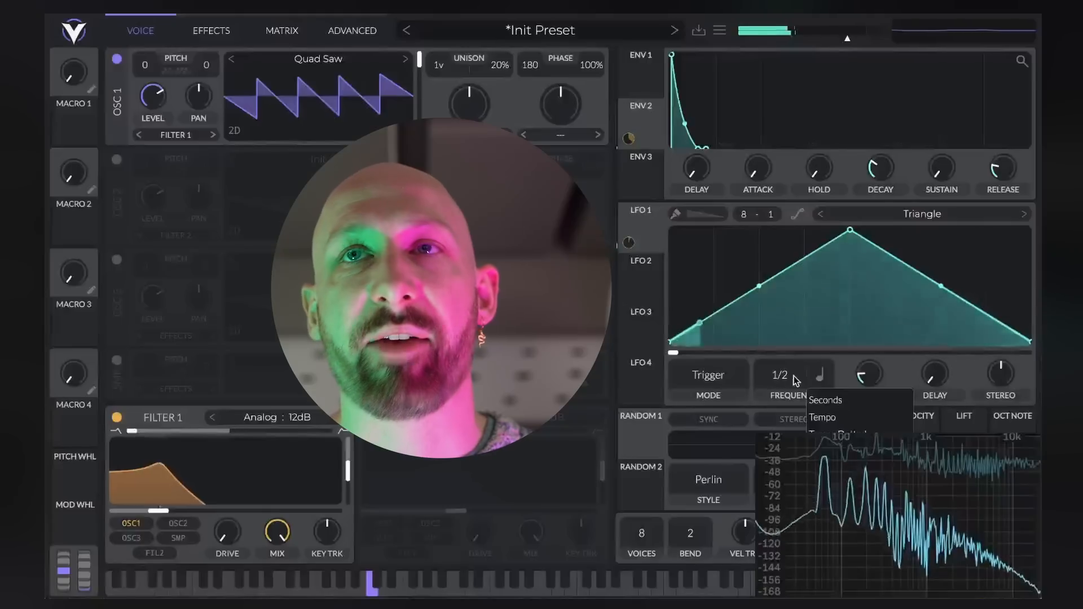
click(825, 400)
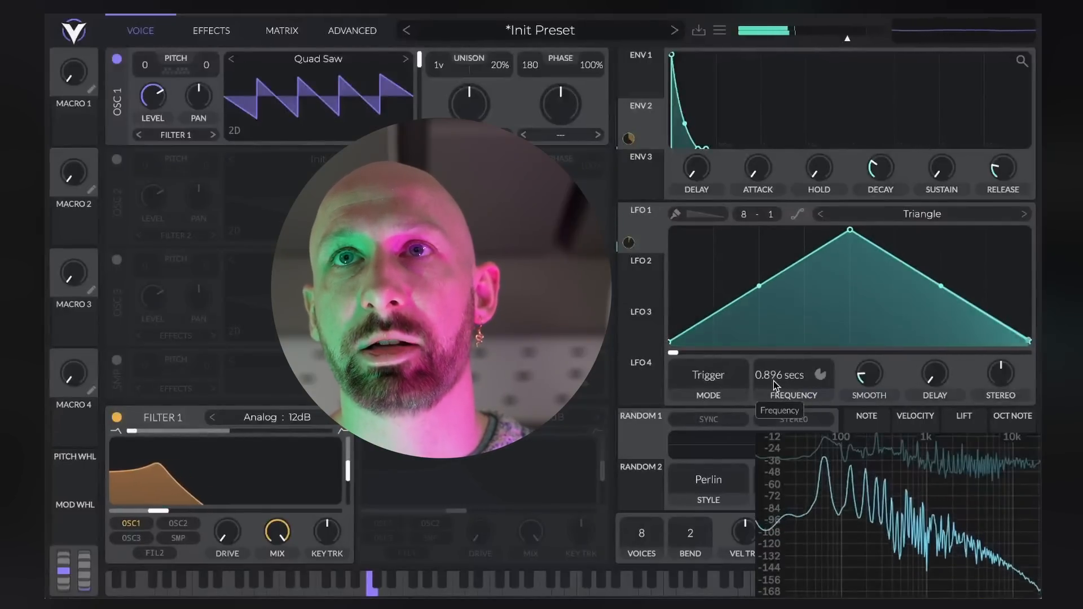
mouse_move(773, 381)
mouse_down()
mouse_move(777, 371)
mouse_move(780, 389)
mouse_up()
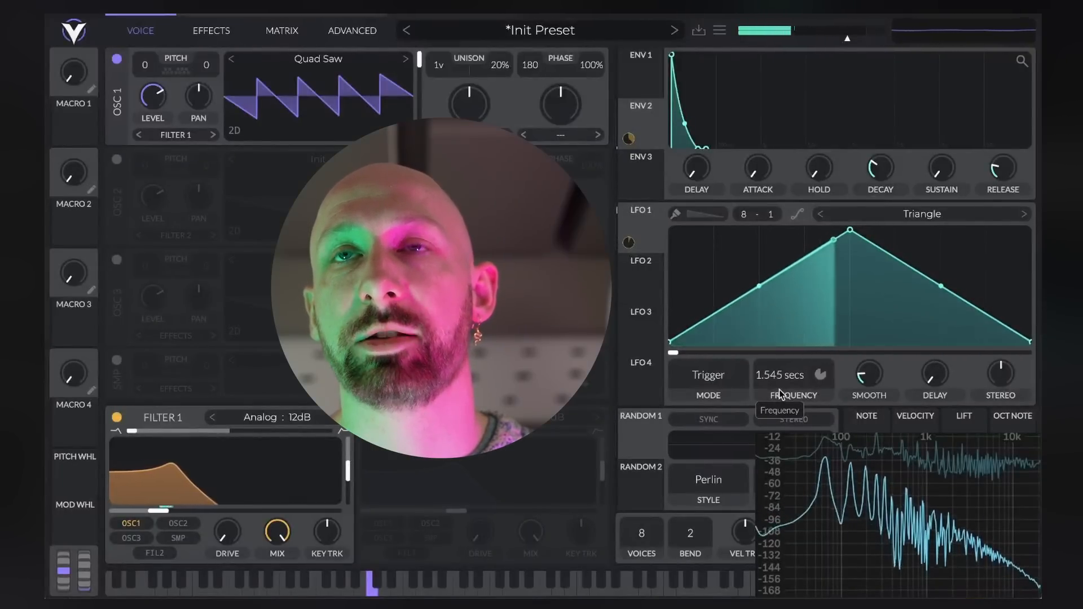
click(690, 389)
click(705, 429)
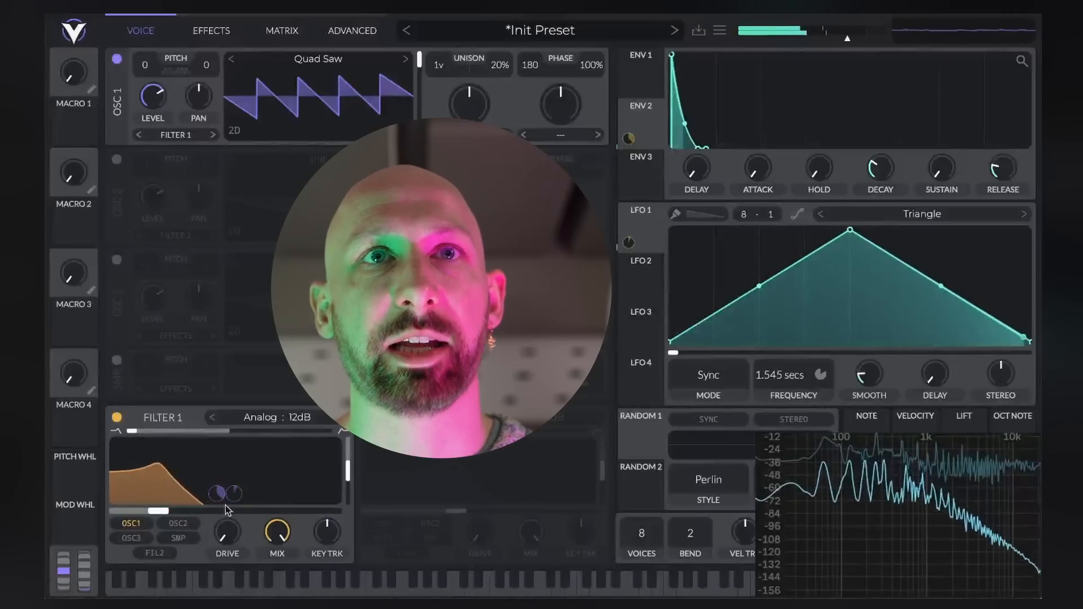
drag(235, 495, 235, 455)
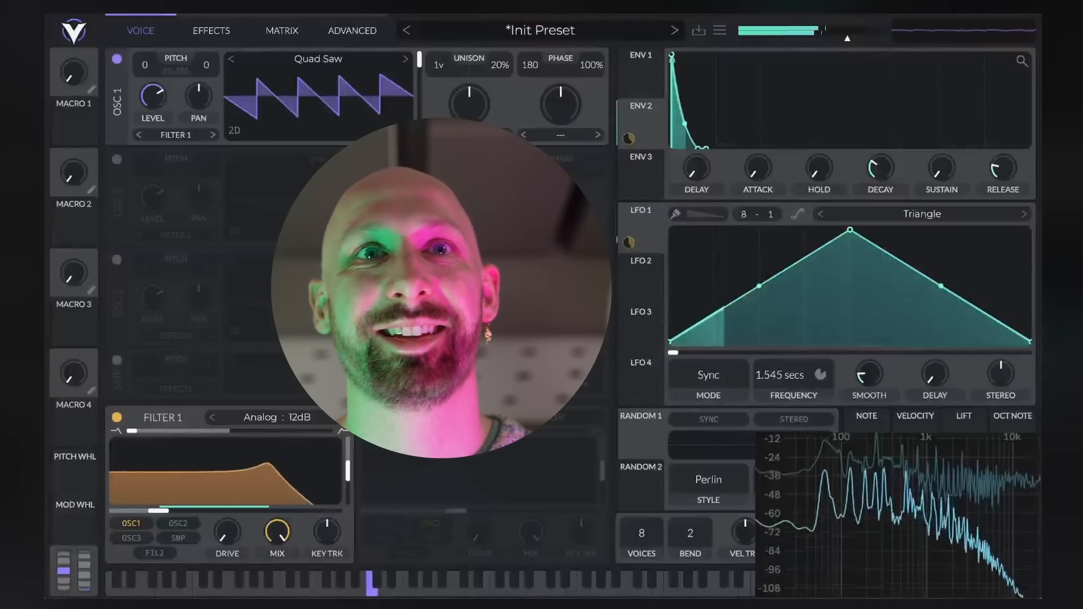
Lengthen envelope 2's attack, and assign LFO 2 to oscillator 1's wavetable frame position with an adjusted modulation amount
drag(672, 55, 706, 55)
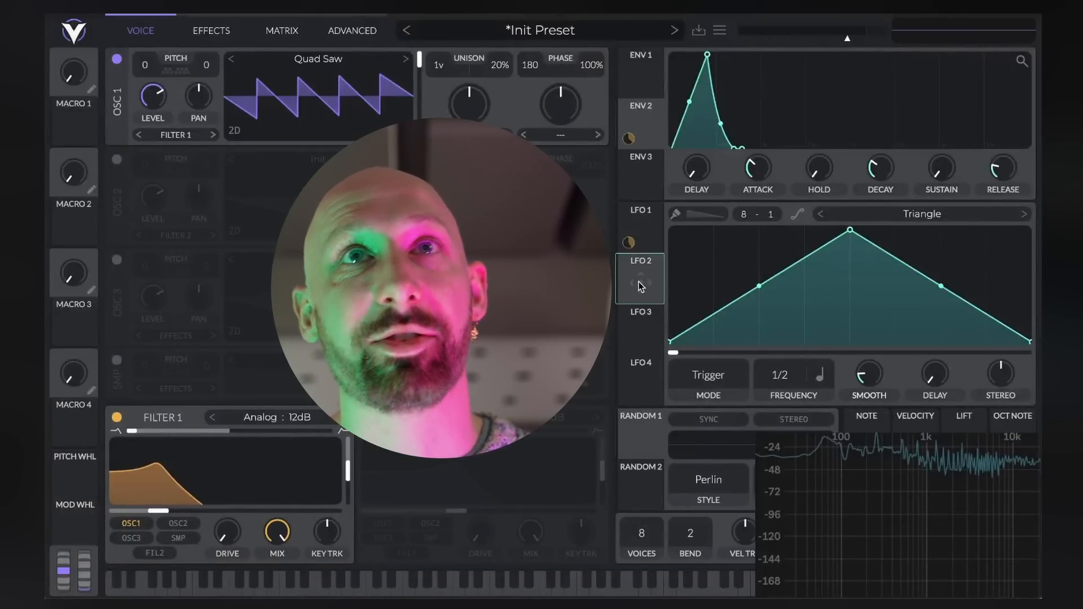
drag(646, 285, 420, 92)
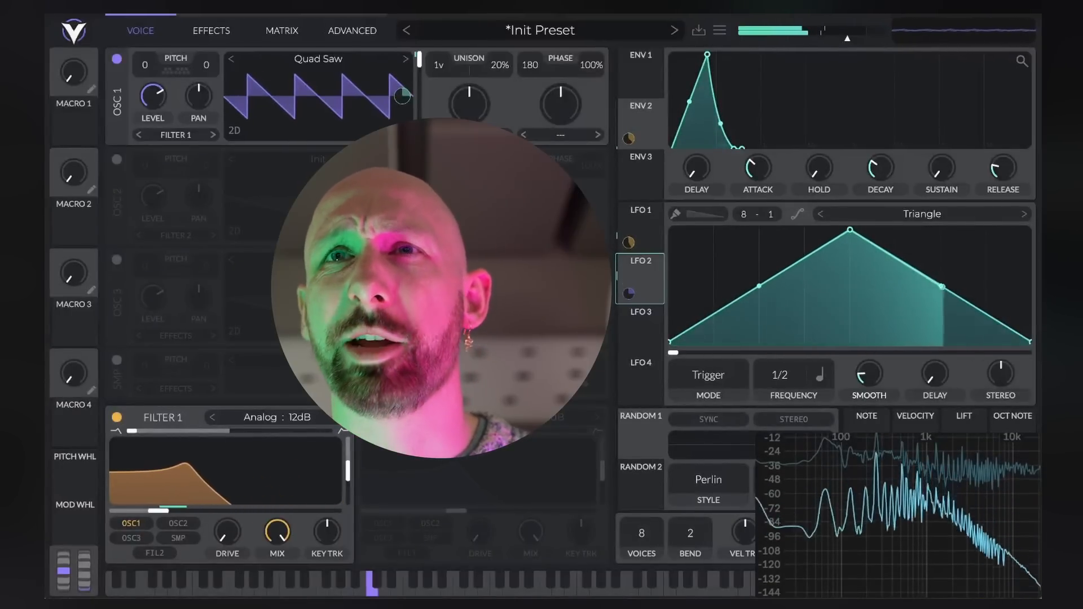
drag(402, 96, 402, 118)
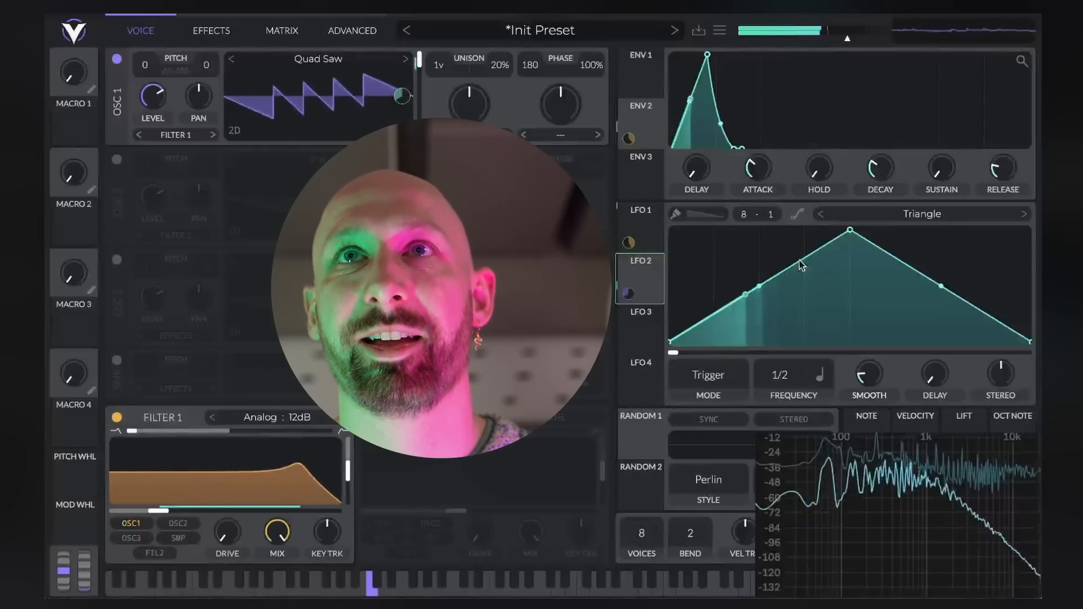
Remove envelope 2's attack and set LFO 2's mode to Loop Hold
drag(707, 55, 661, 52)
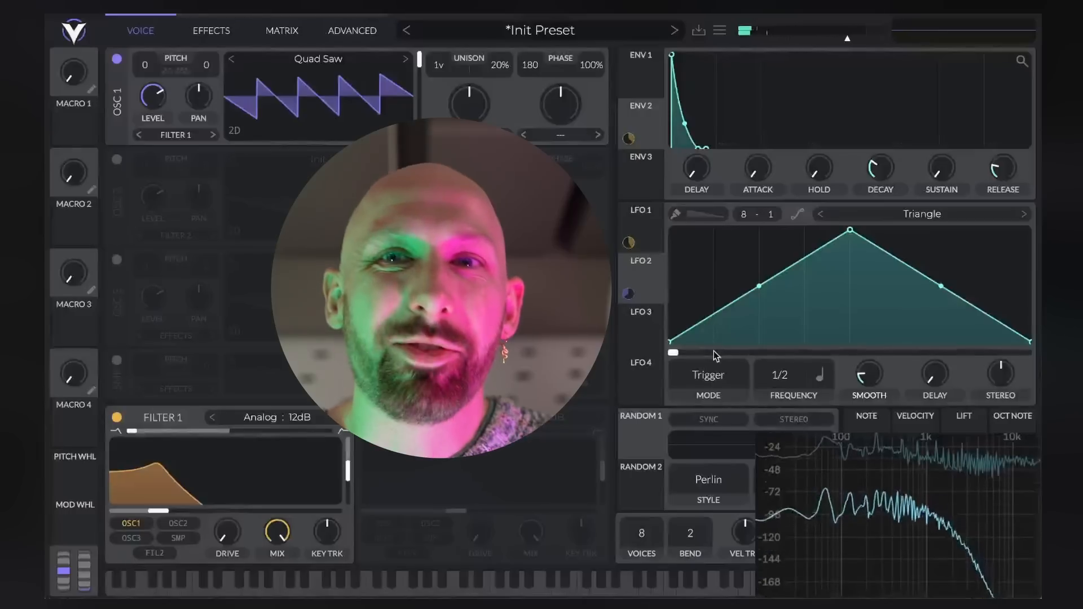
click(714, 377)
click(676, 430)
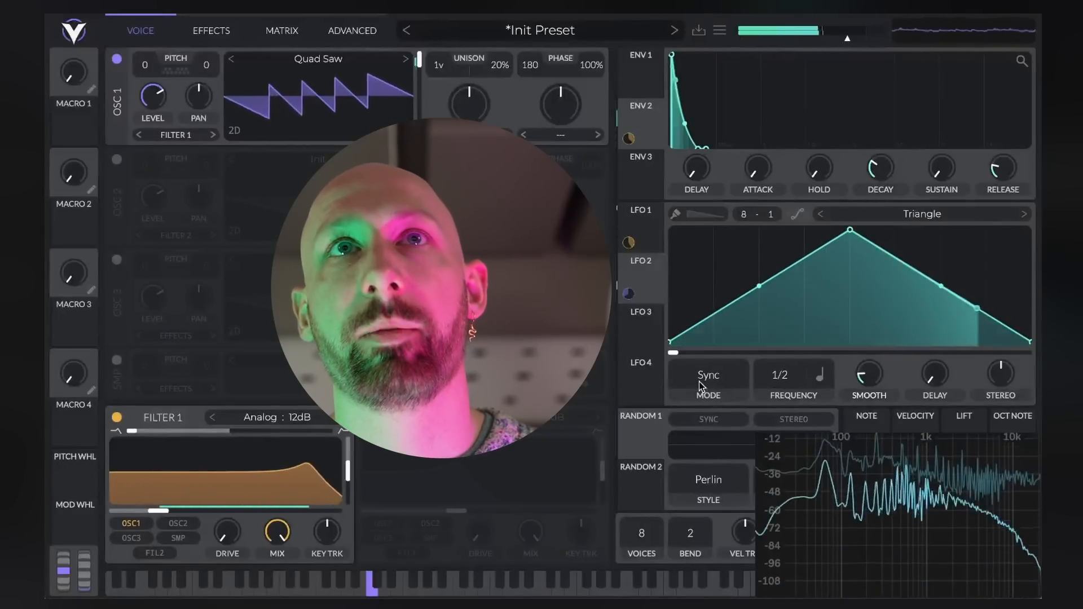
scroll(699, 386, up, 4)
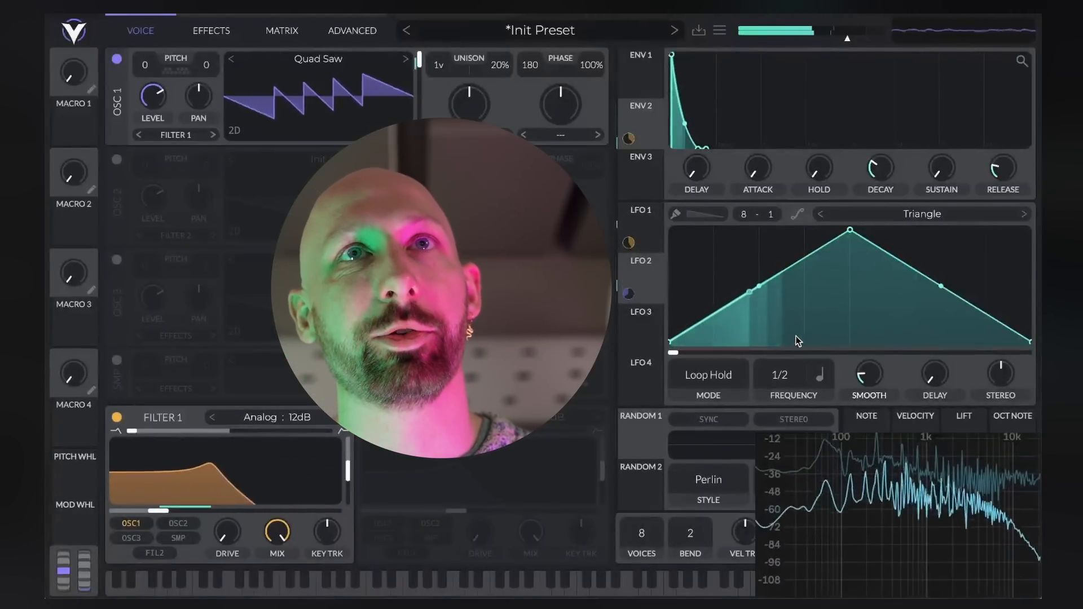
Shift the Quad Saw wavetable's frame position to around mid-range, and check envelope 1 and the effects settings
drag(419, 59, 419, 96)
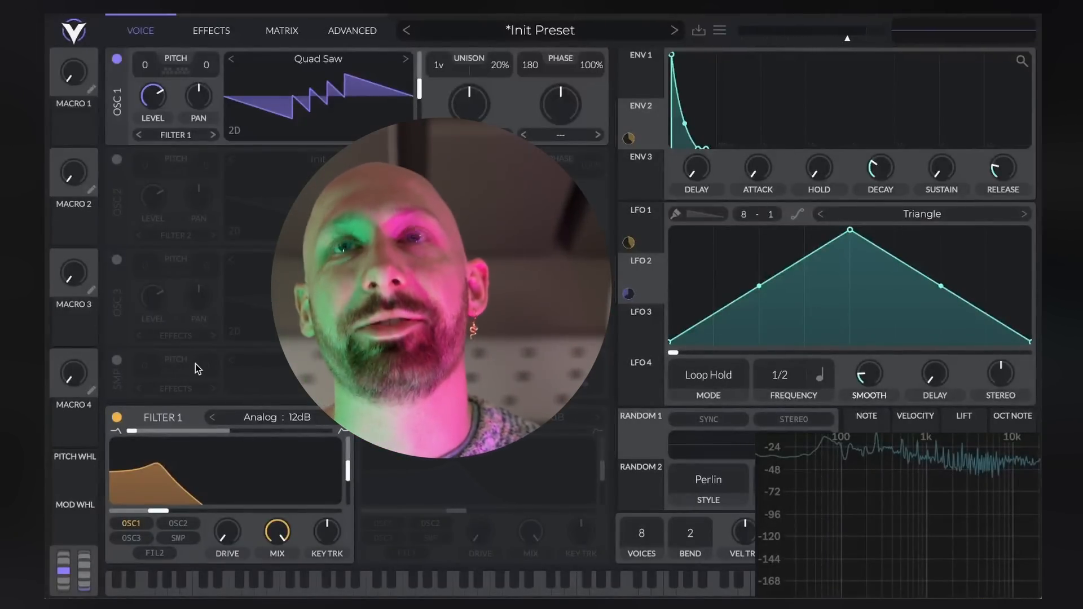
click(643, 82)
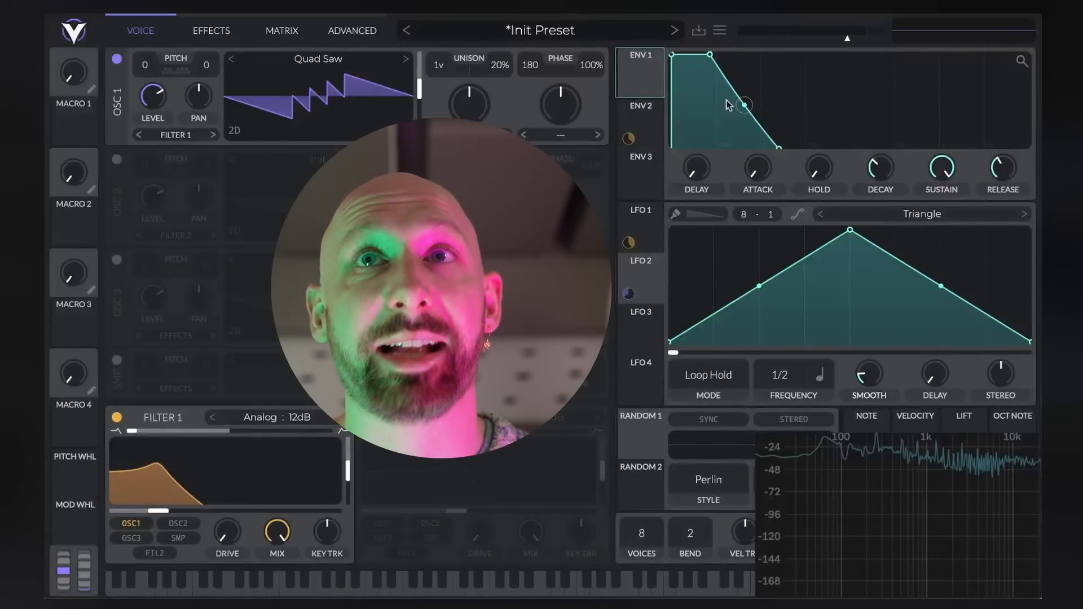
click(211, 30)
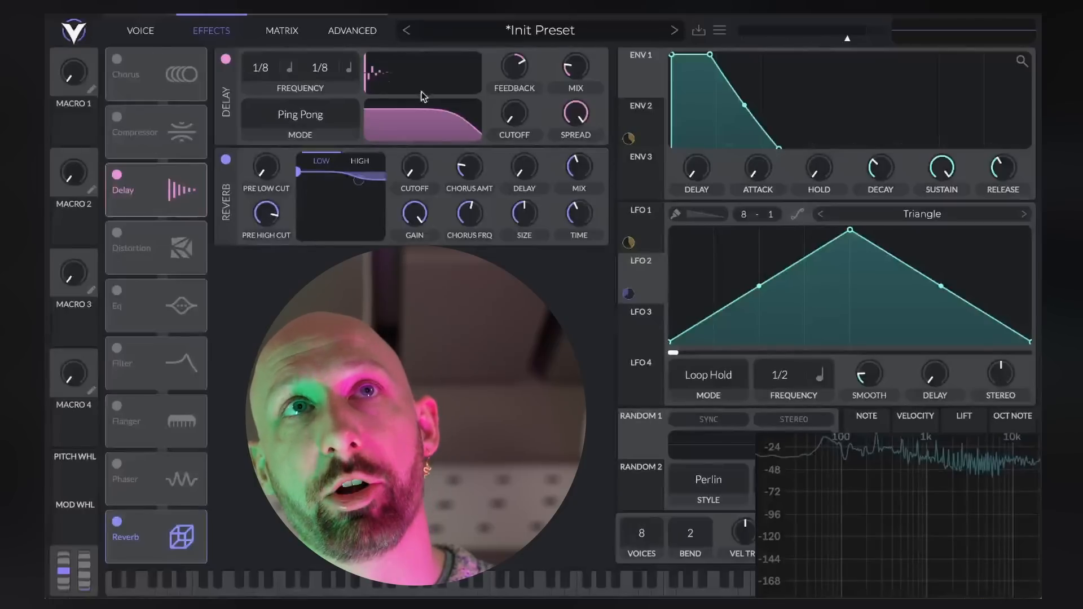
click(157, 35)
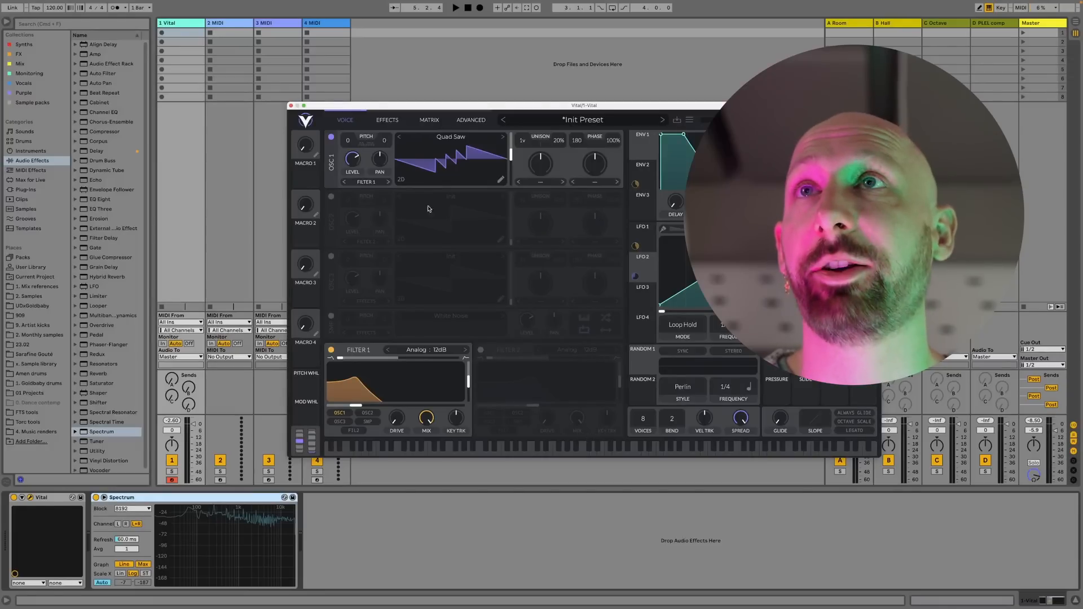
Create a MIDI clip in the Ableton Live track holding Vital, add short C3, D#3 and G#3 notes, and play it
double_click(184, 34)
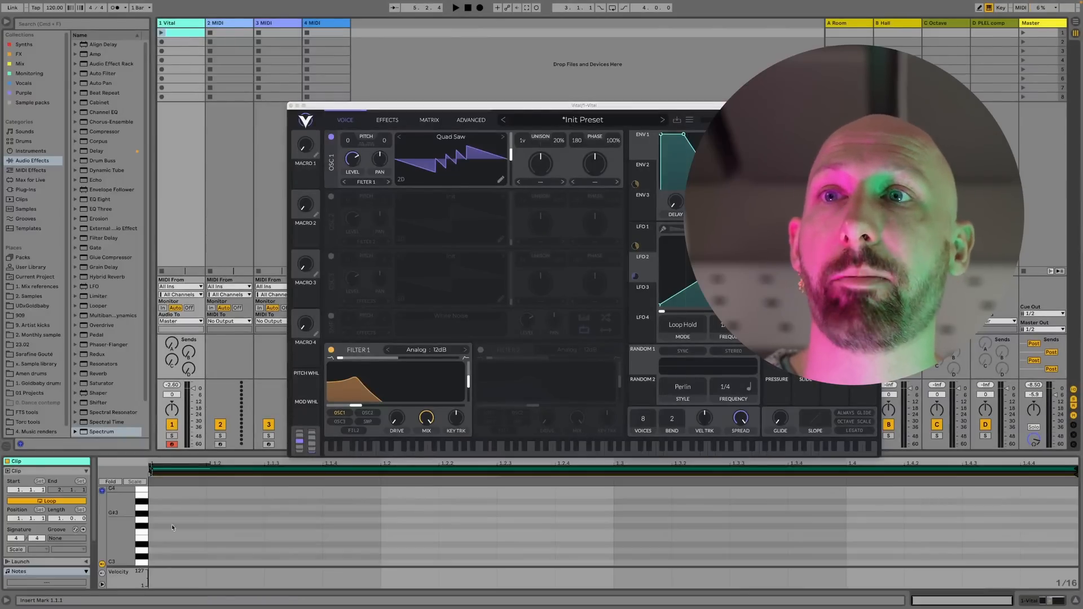
double_click(170, 563)
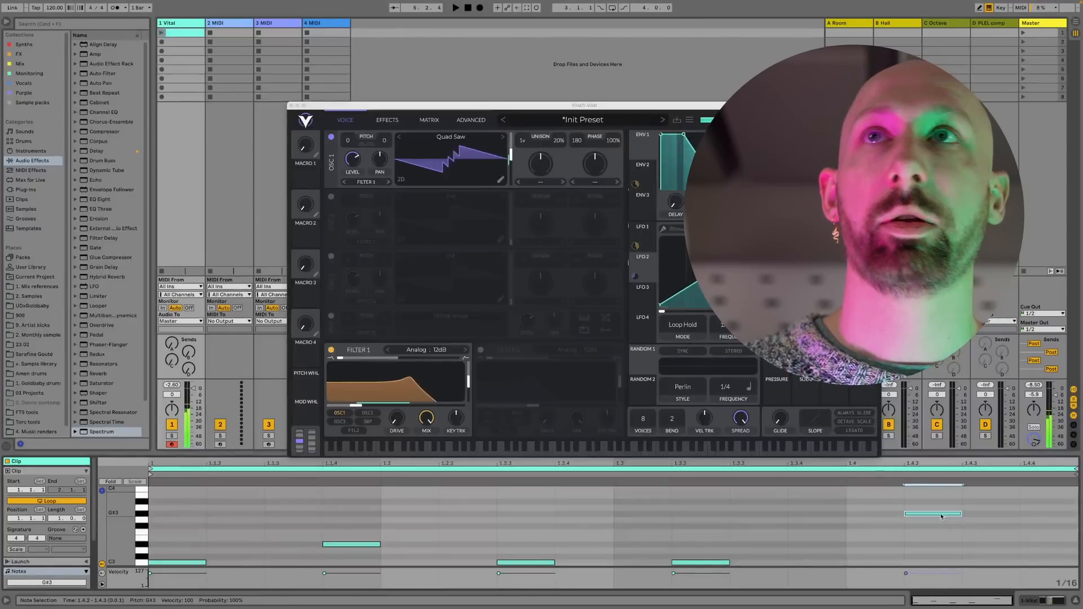
click(162, 33)
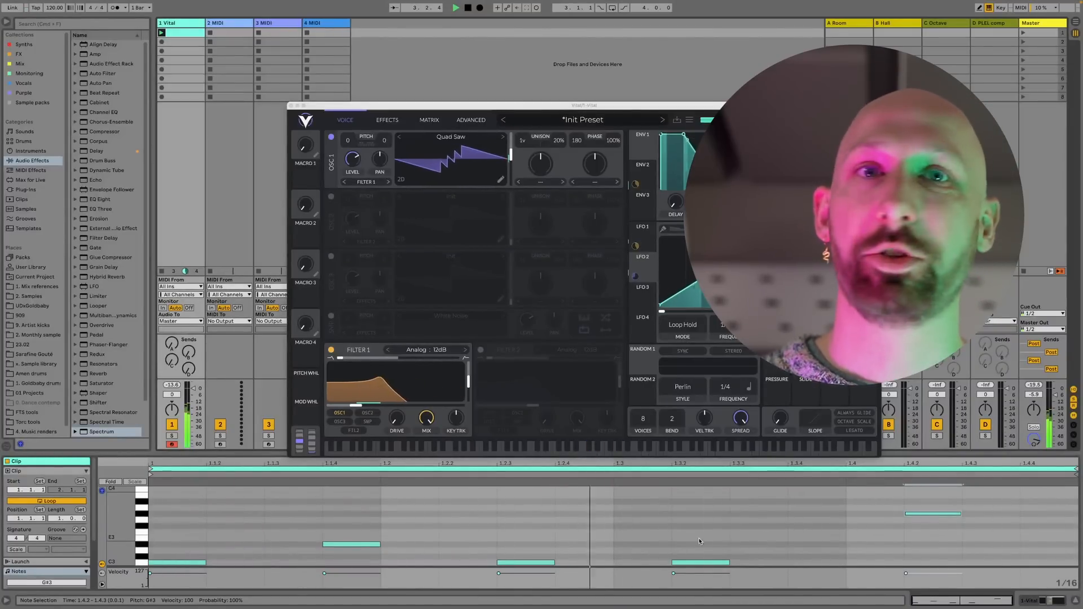
drag(1028, 494, 83, 571)
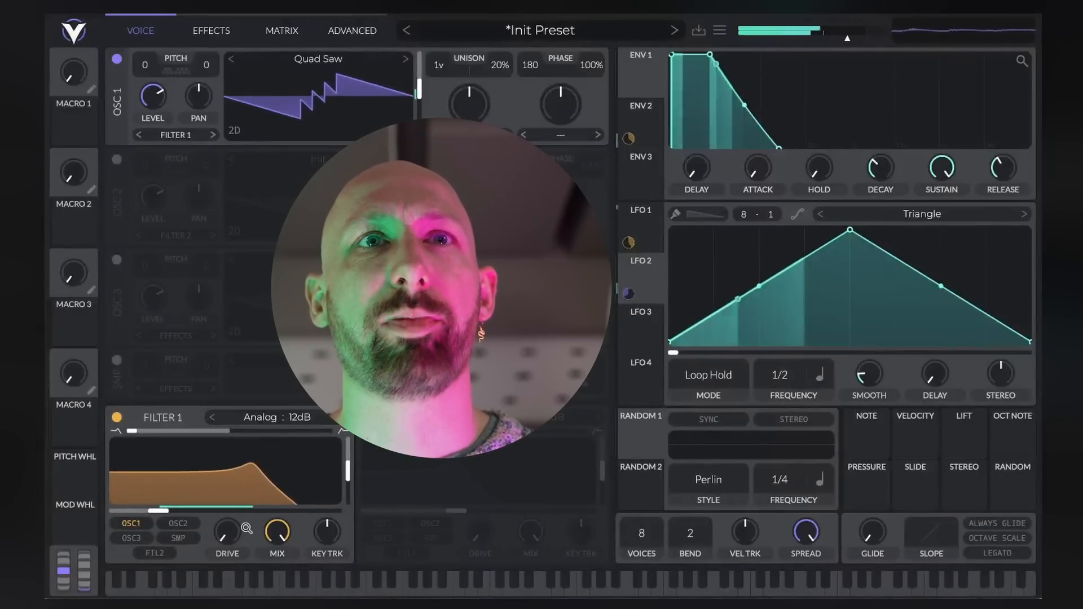
Reduce LFO 1's modulation of Filter 1's cutoff while readjusting the cutoff, and give envelope 2 a short attack
mouse_move(152, 510)
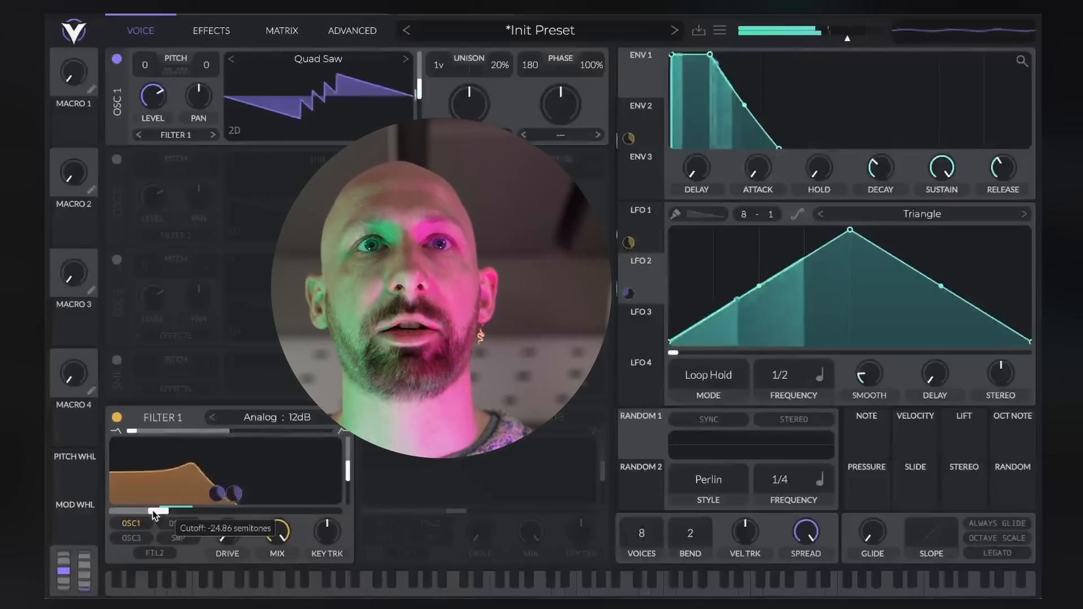
drag(217, 494, 234, 522)
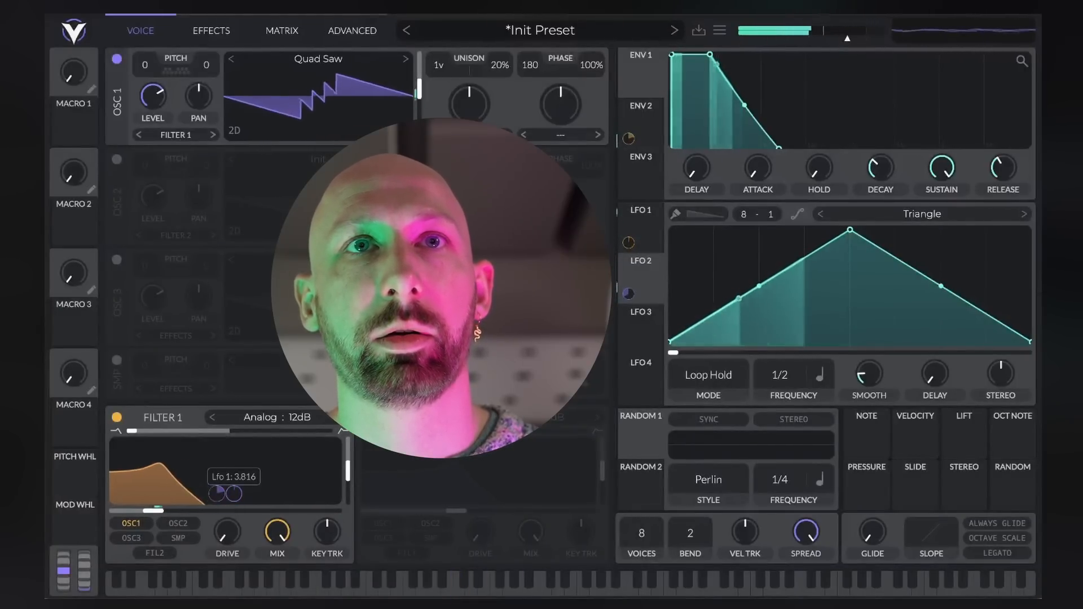
drag(160, 510, 214, 491)
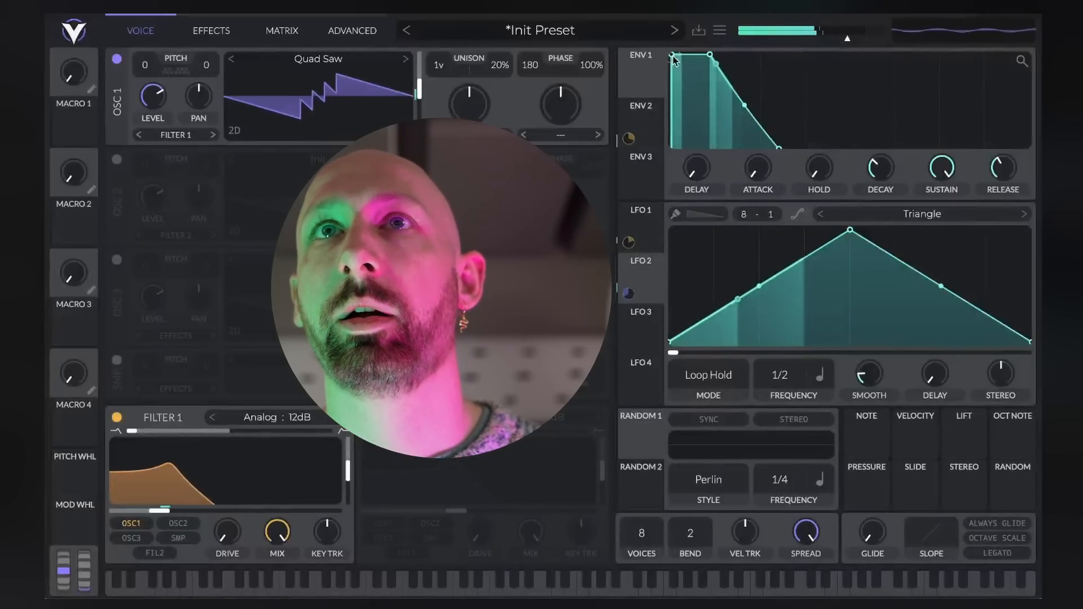
click(654, 112)
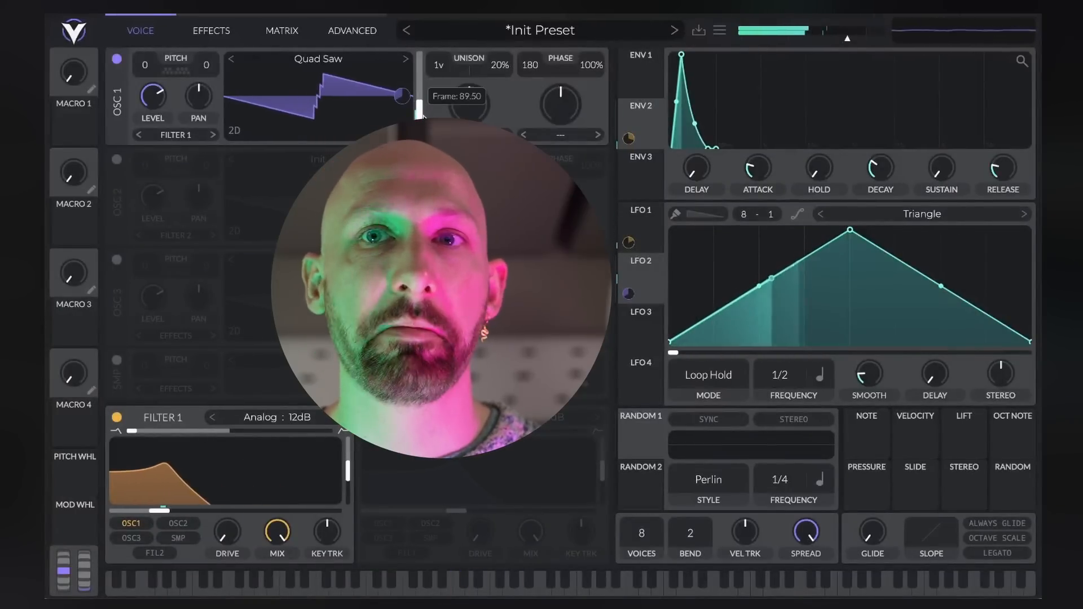